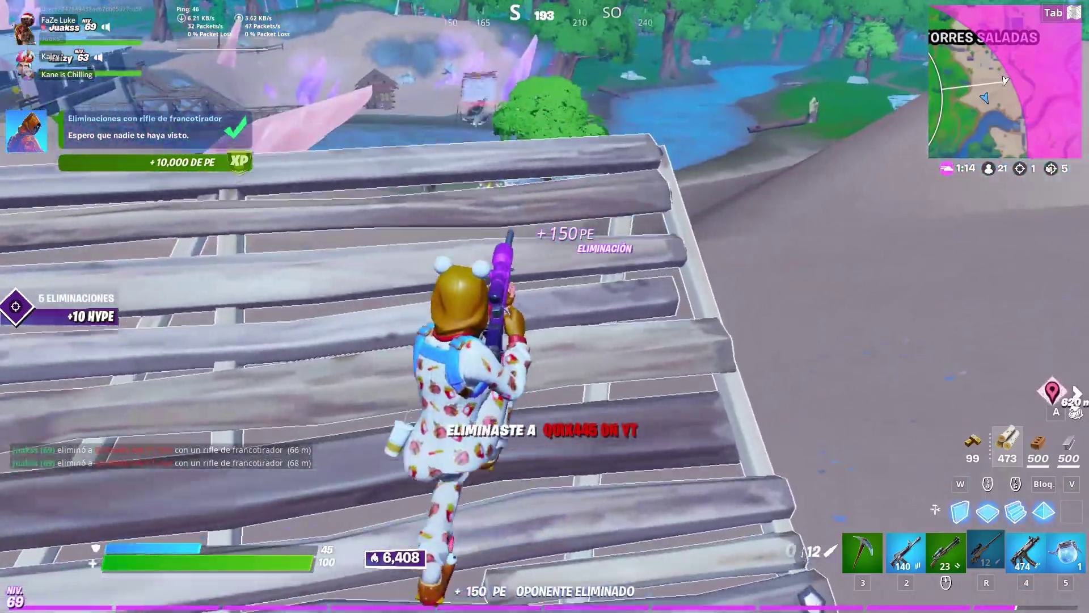
{"action": "key", "text": "2"}
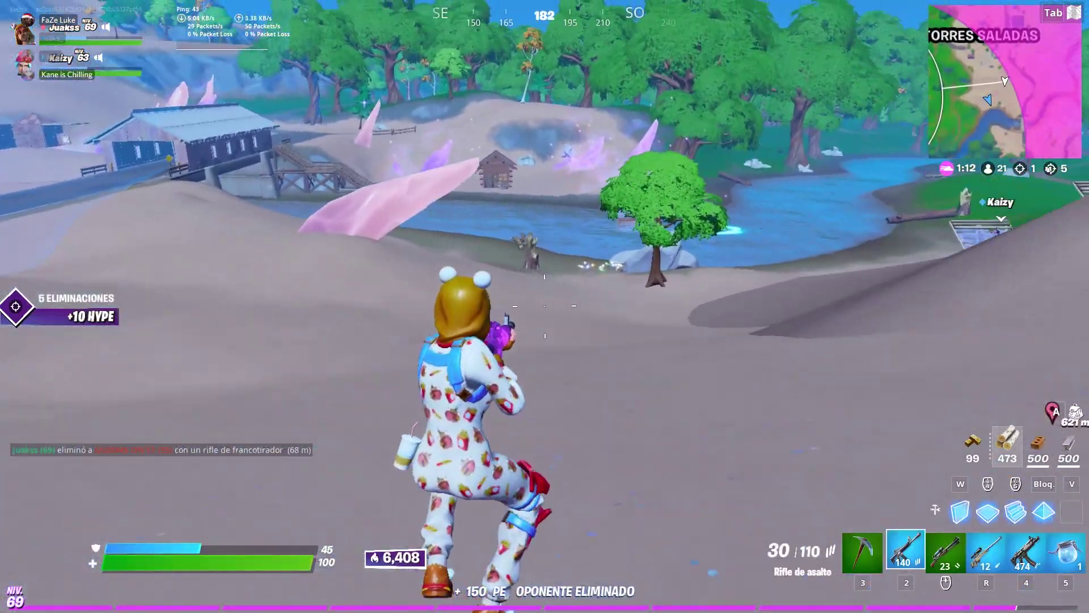
{"action": "key", "text": "r"}
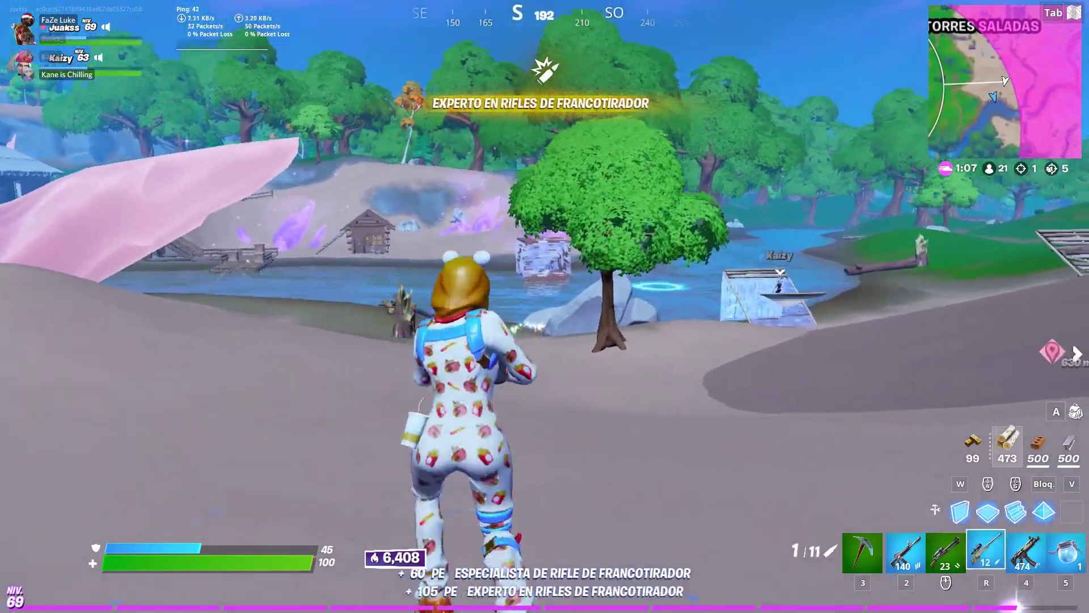
{"action": "right_click", "coordinate": [544, 307]}
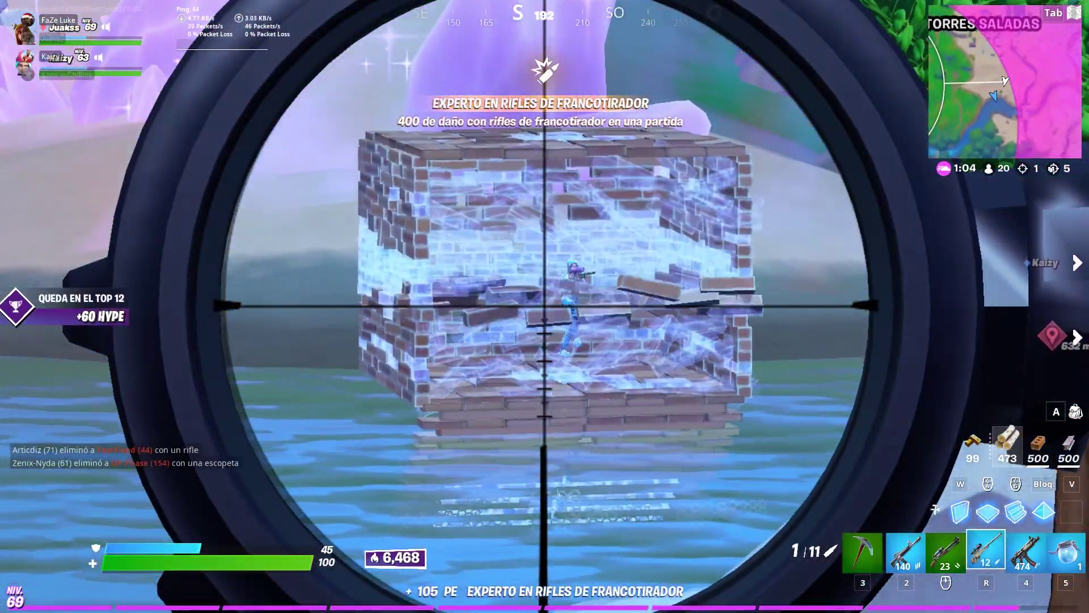
{"action": "left_click", "coordinate": [544, 306]}
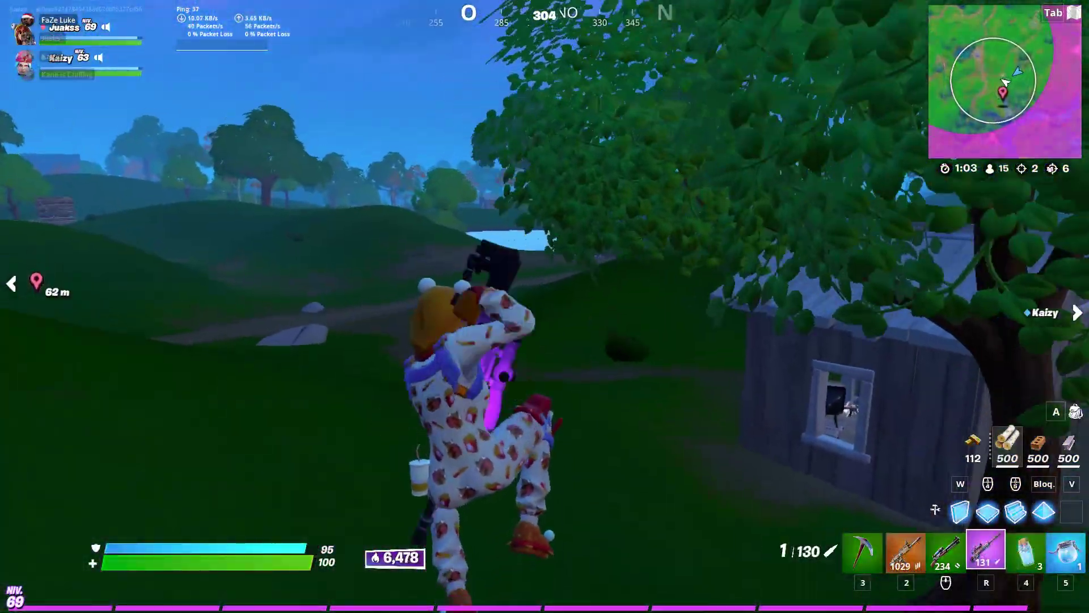
{"action": "key", "text": "w"}
{"action": "middle_click", "coordinate": [545, 307]}
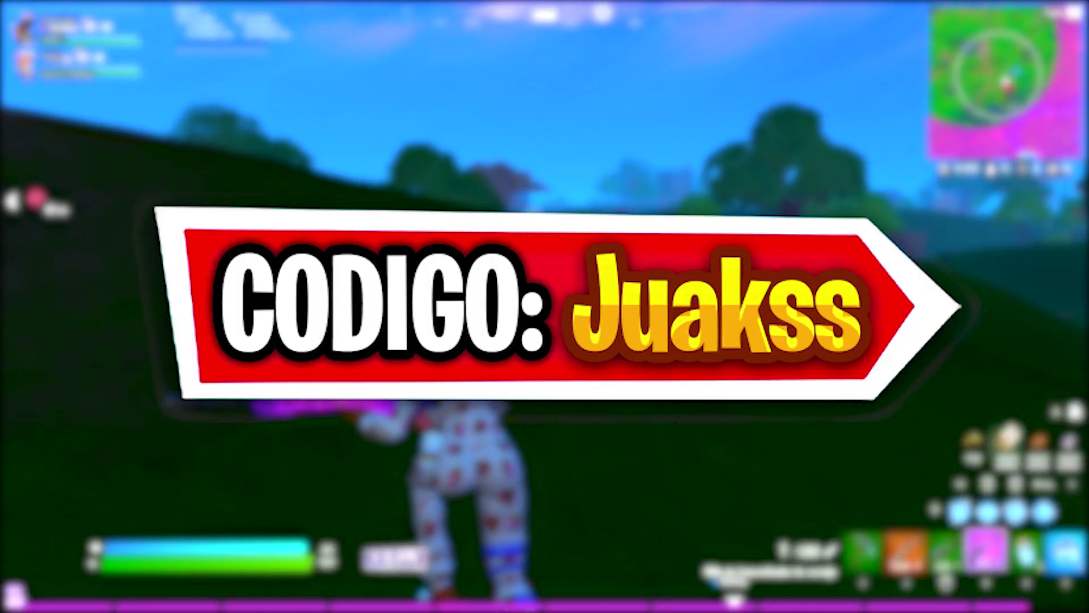
{"action": "right_click", "coordinate": [544, 307]}
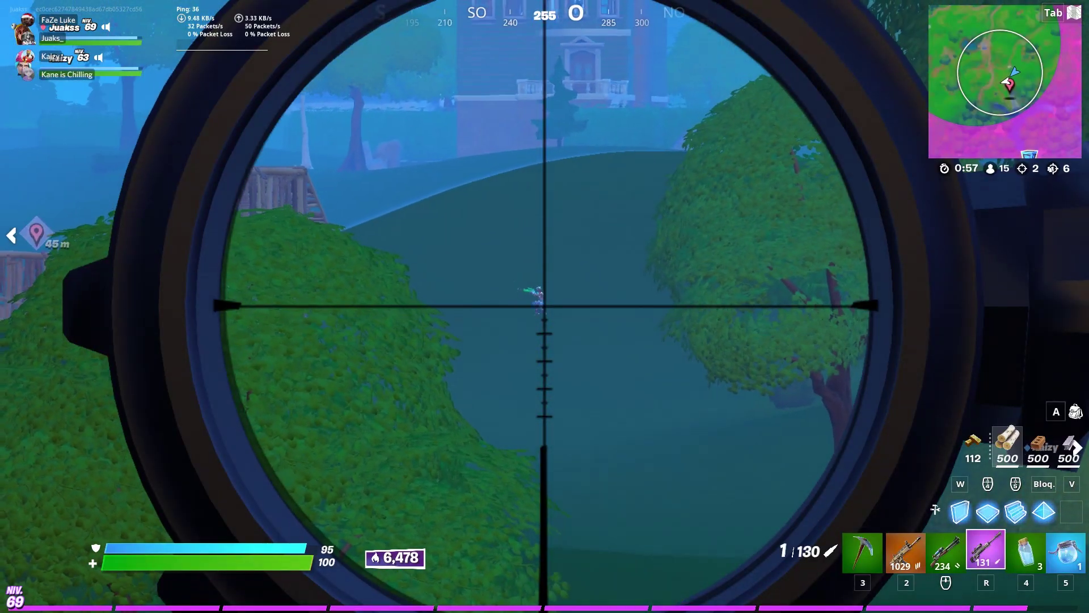
{"action": "left_click", "coordinate": [544, 306]}
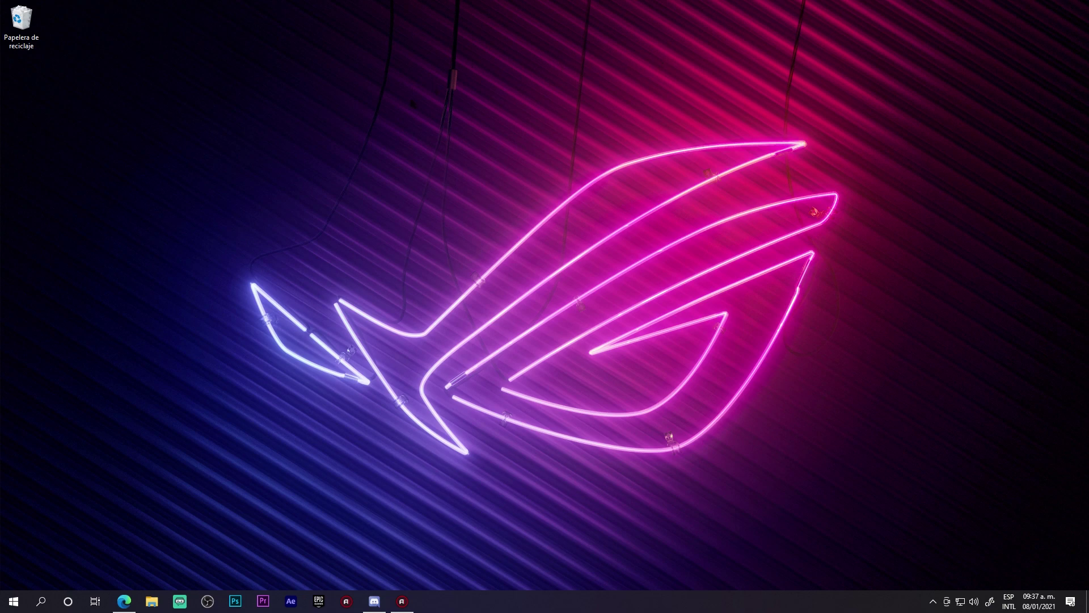
Step: Open the NVIDIA Control Panel from the desktop and select the MG600 display in the desktop size and position settings
{"action": "right_click", "coordinate": [557, 203]}
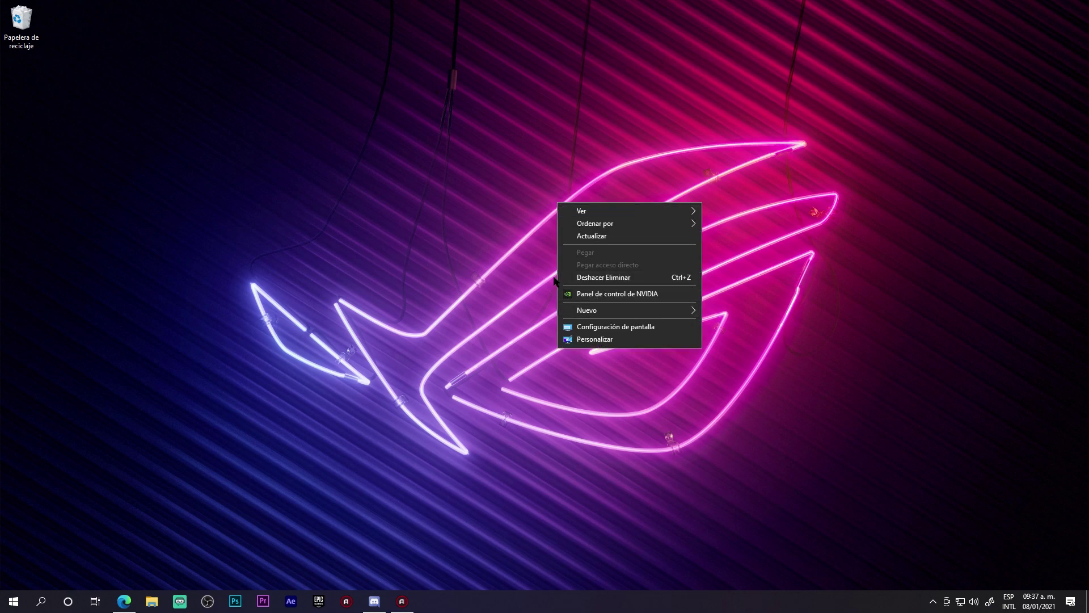
{"action": "left_click", "coordinate": [617, 294]}
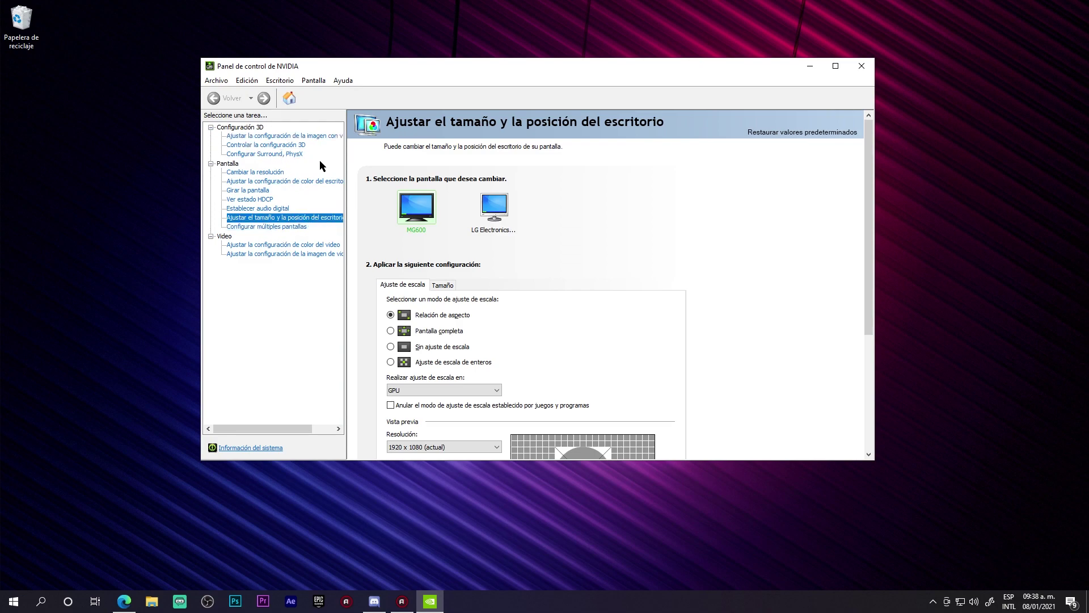
{"action": "left_click", "coordinate": [494, 214]}
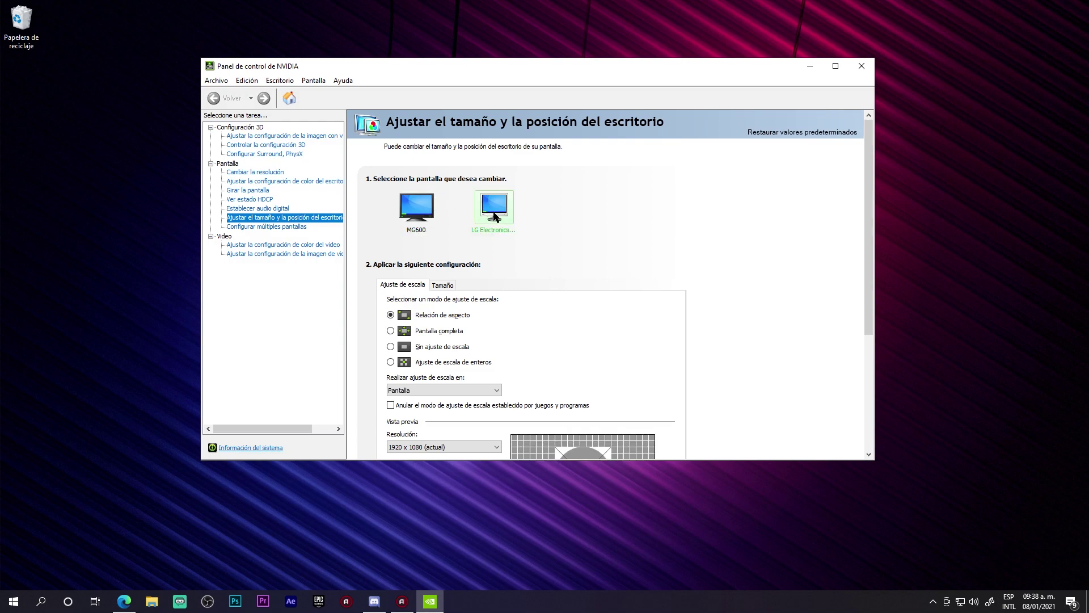
{"action": "left_click", "coordinate": [426, 207]}
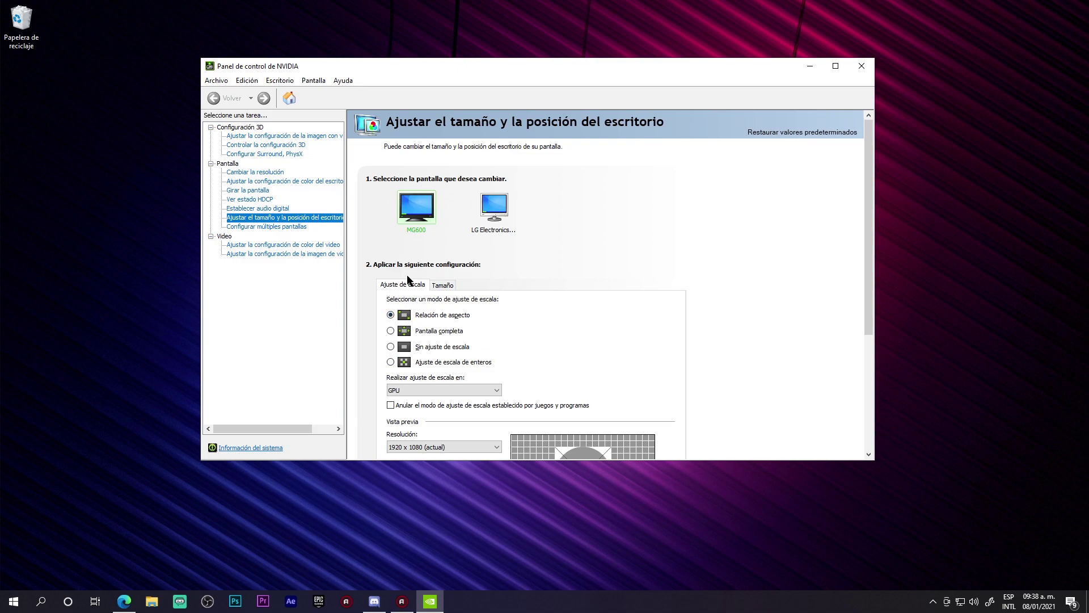
Step: Set the display's scaling to be performed on the GPU and open the Cambiar la resolución settings
{"action": "scroll", "coordinate": [445, 284], "scroll_direction": "down", "scroll_amount": 1}
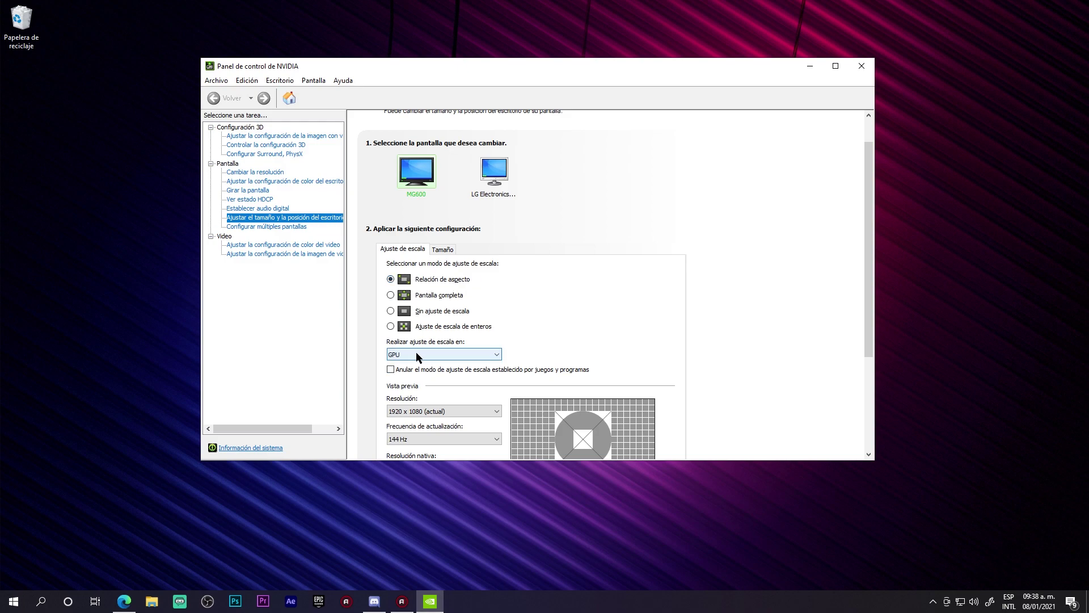
{"action": "left_click", "coordinate": [454, 355]}
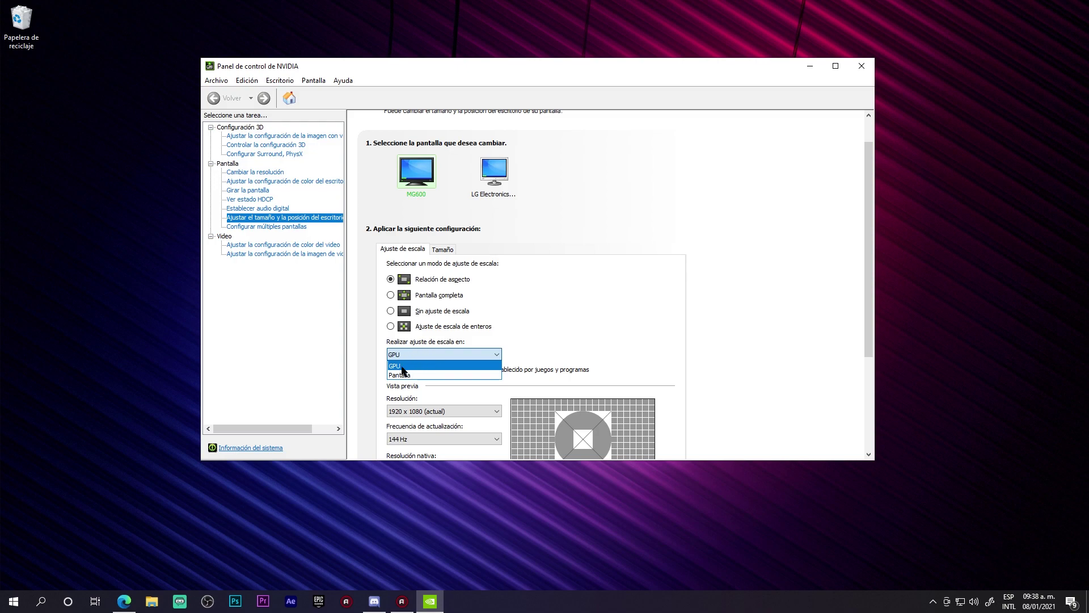
{"action": "left_click", "coordinate": [409, 366]}
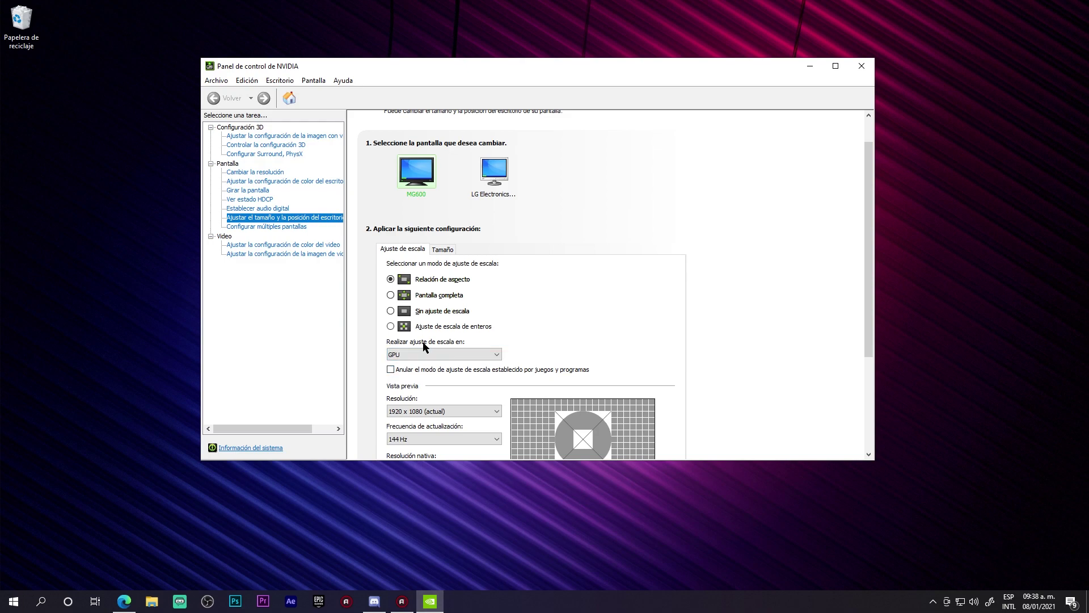
{"action": "scroll", "coordinate": [414, 267], "scroll_direction": "down", "scroll_amount": 1}
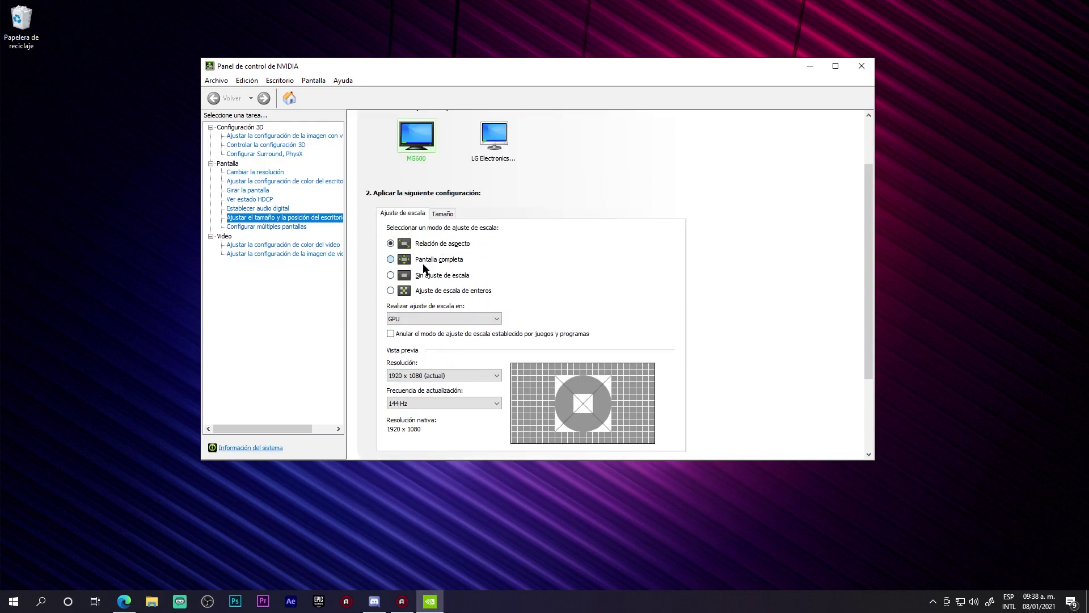
{"action": "scroll", "coordinate": [568, 360], "scroll_direction": "down", "scroll_amount": 3}
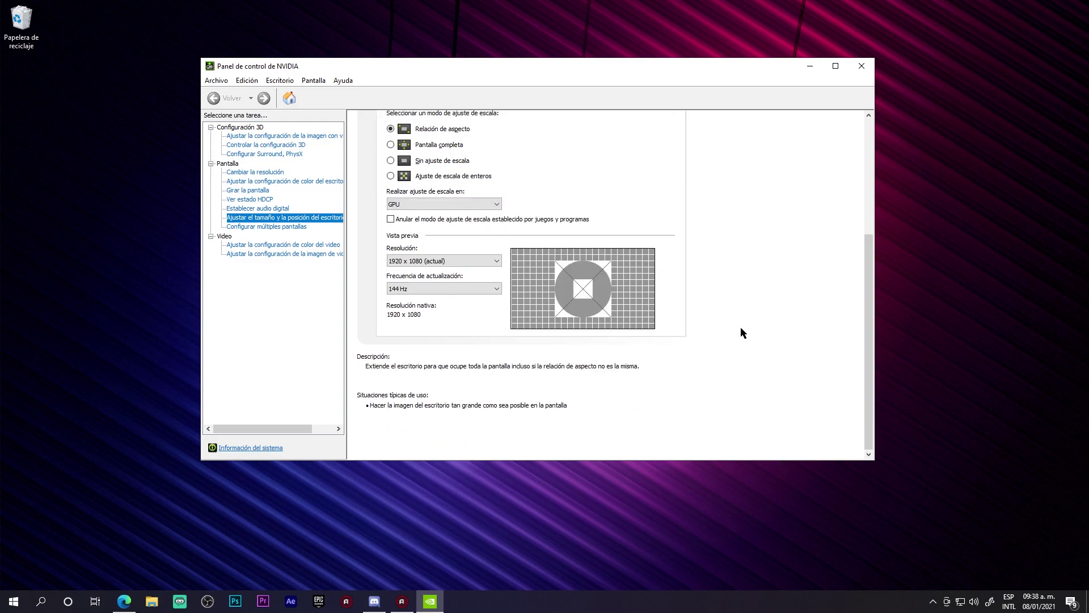
{"action": "scroll", "coordinate": [568, 369], "scroll_direction": "up", "scroll_amount": 3}
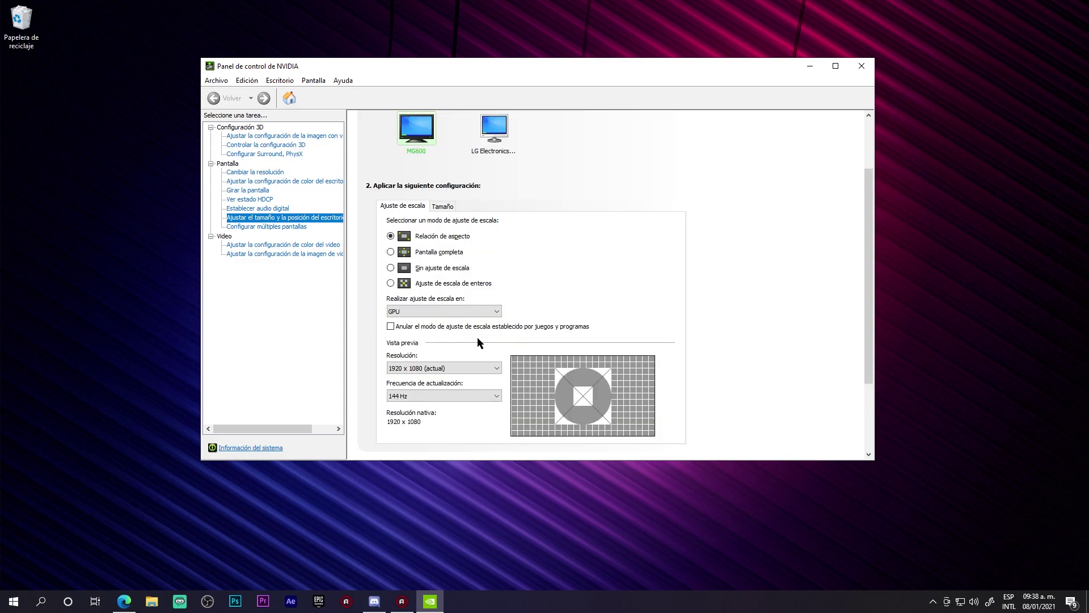
{"action": "left_click", "coordinate": [256, 172]}
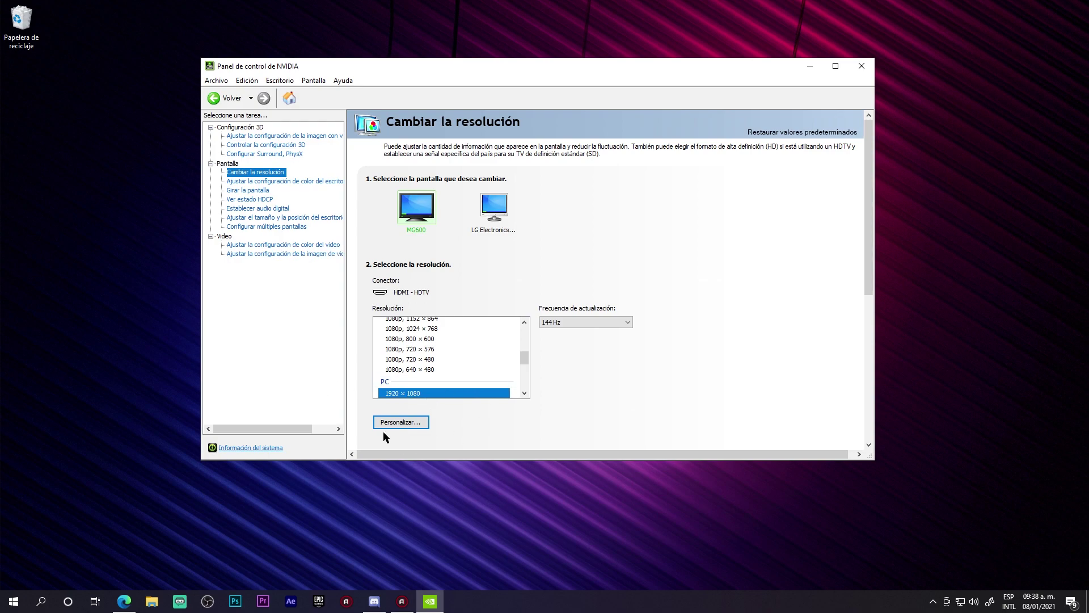
{"action": "left_click", "coordinate": [423, 423]}
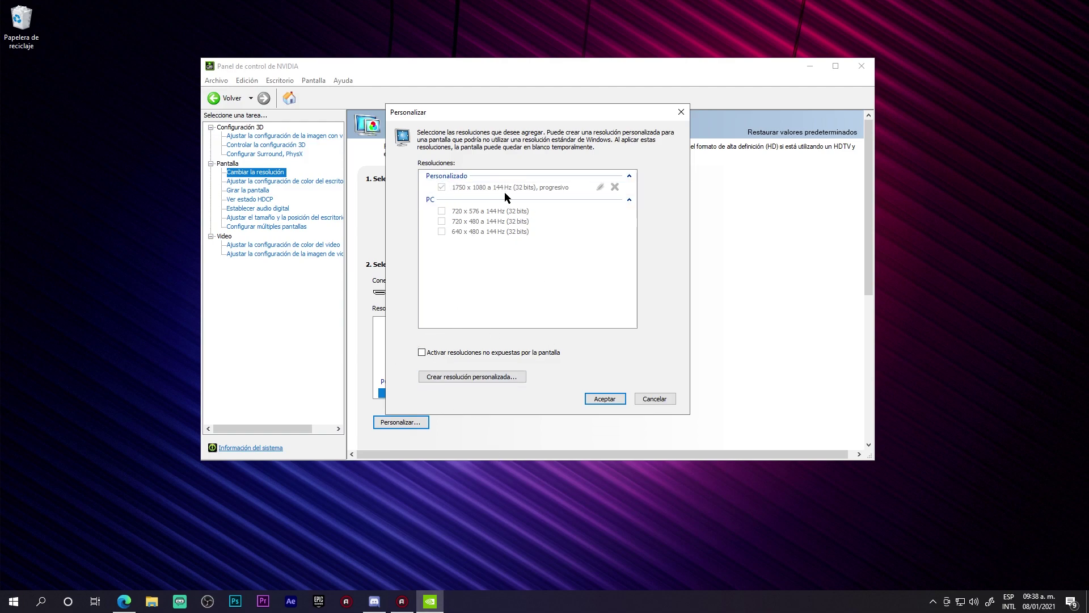
{"action": "left_click", "coordinate": [477, 377]}
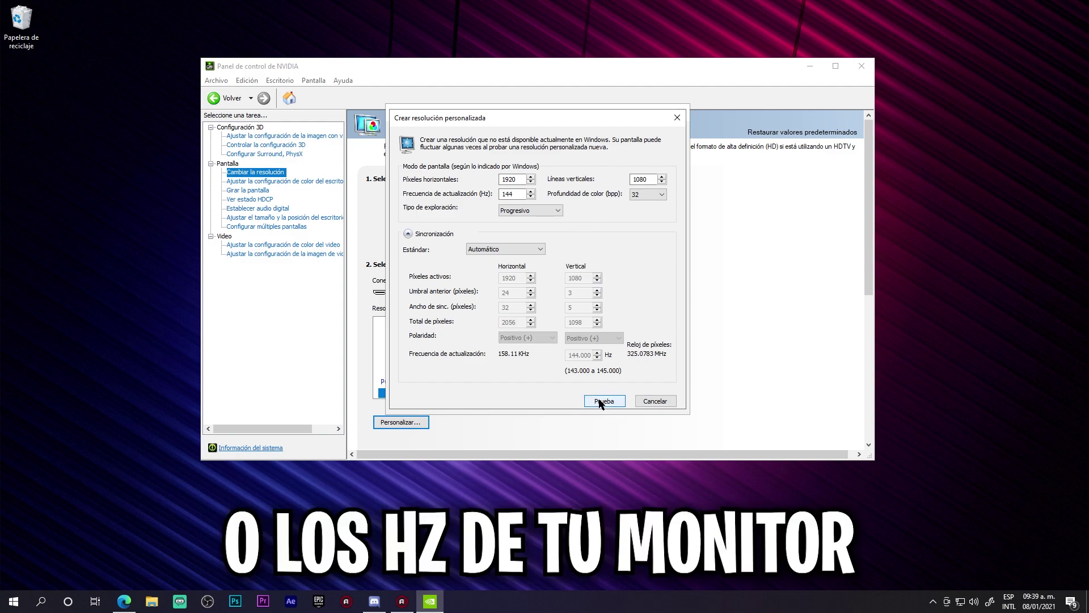
{"action": "left_click", "coordinate": [655, 402]}
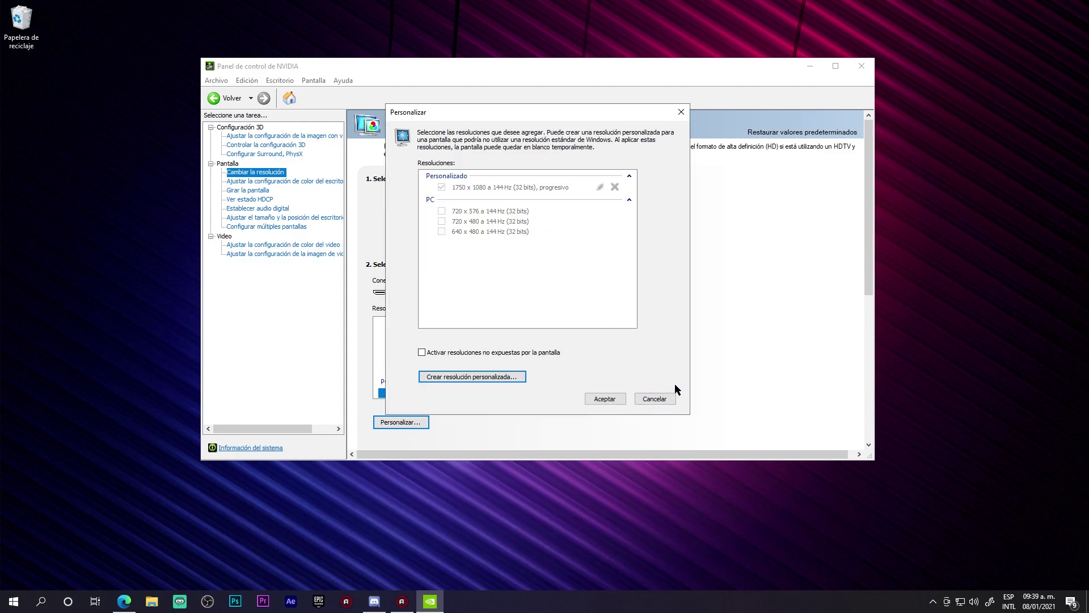
{"action": "left_click", "coordinate": [618, 397]}
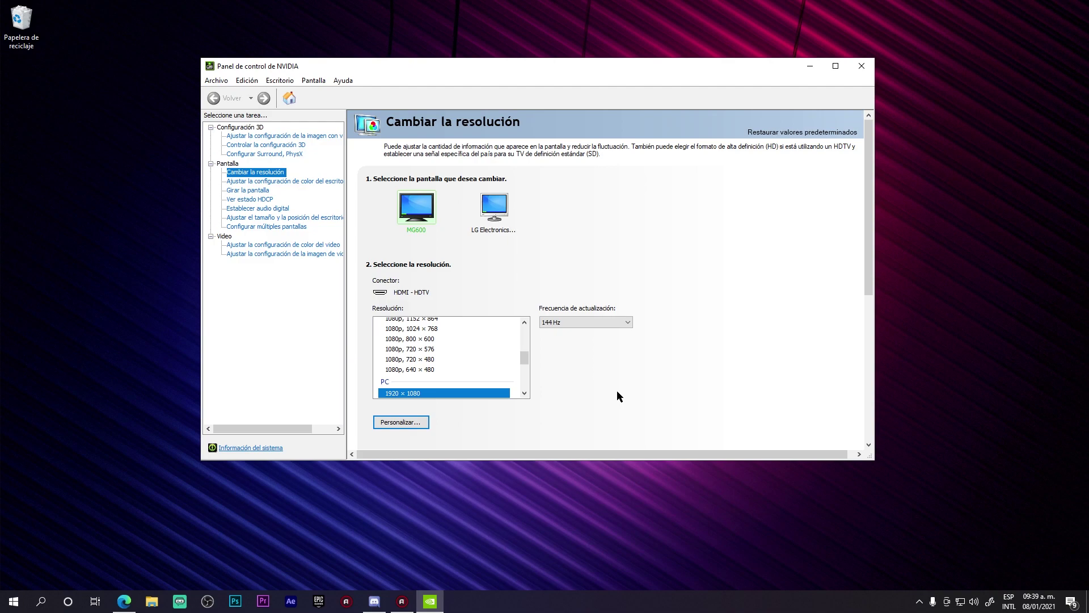
Step: Enable resolutions not exposed by the display in the resolution customization settings and accept the change
{"action": "left_click", "coordinate": [417, 422]}
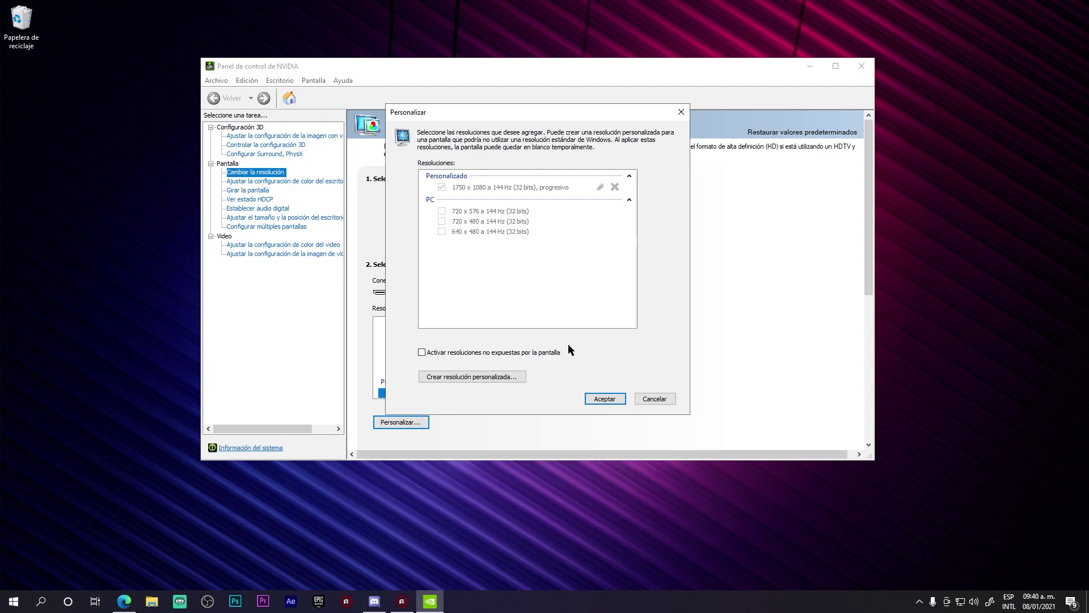
{"action": "left_click", "coordinate": [425, 352]}
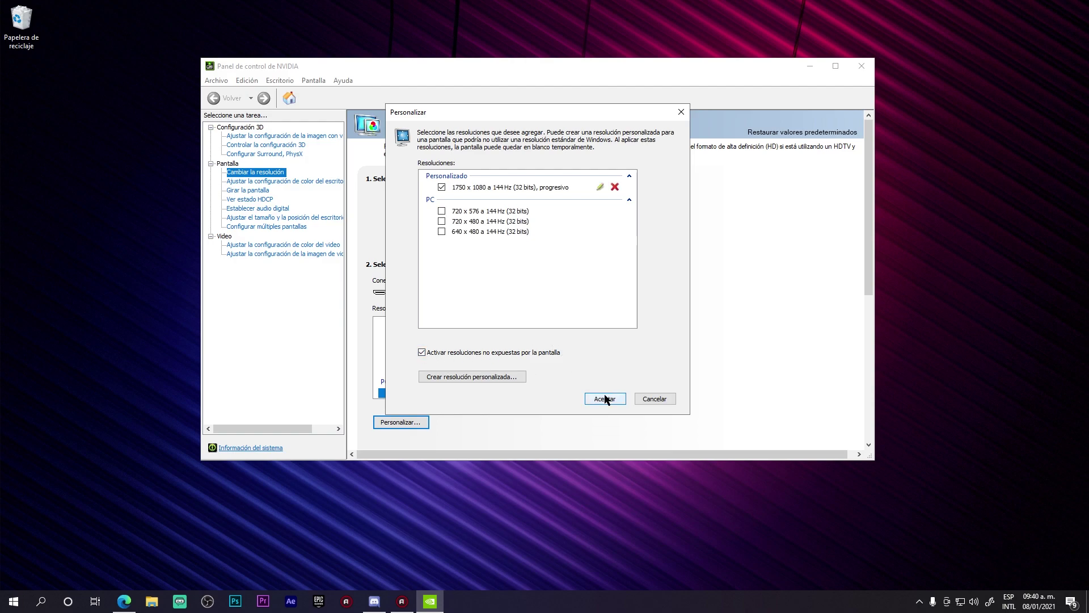
{"action": "left_click", "coordinate": [605, 397]}
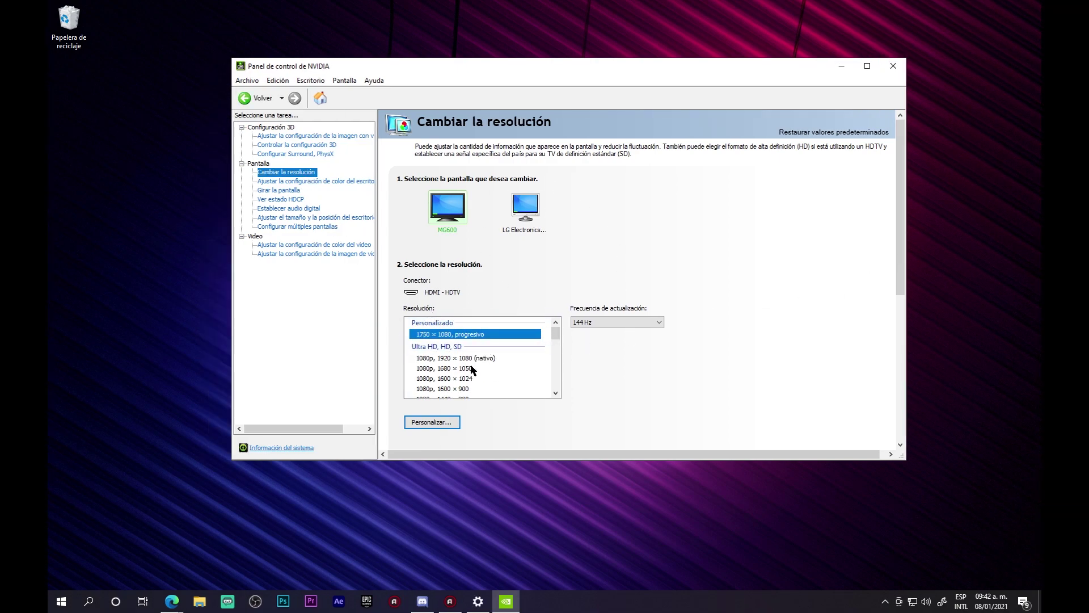
Step: Apply the custom 1750 × 1080 resolution, confirm keeping it, and minimize the NVIDIA Control Panel
{"action": "left_click", "coordinate": [471, 335]}
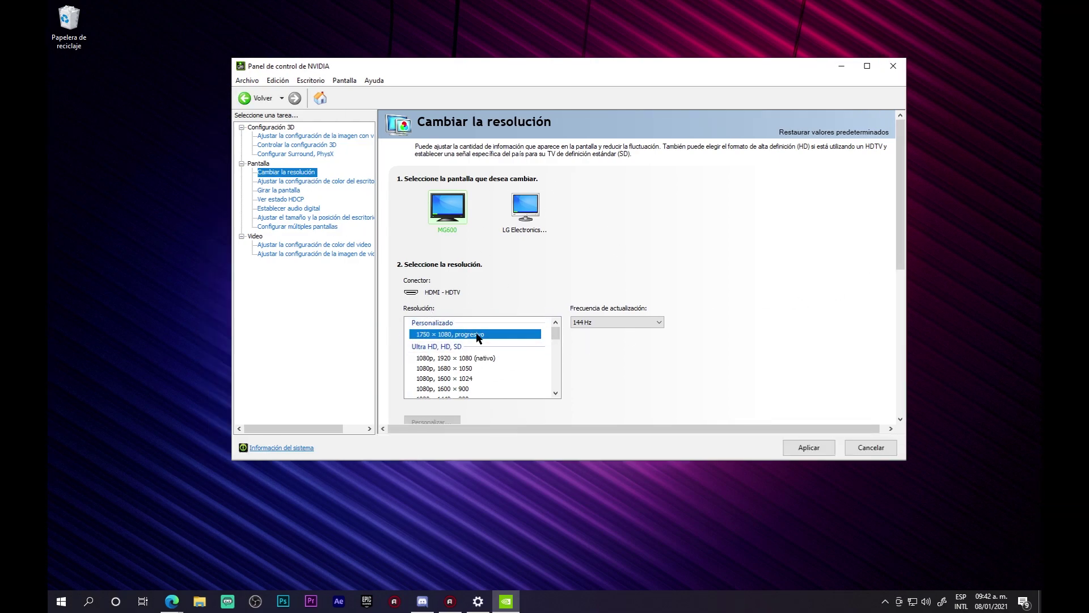
{"action": "left_click", "coordinate": [806, 448]}
{"action": "left_click", "coordinate": [623, 288]}
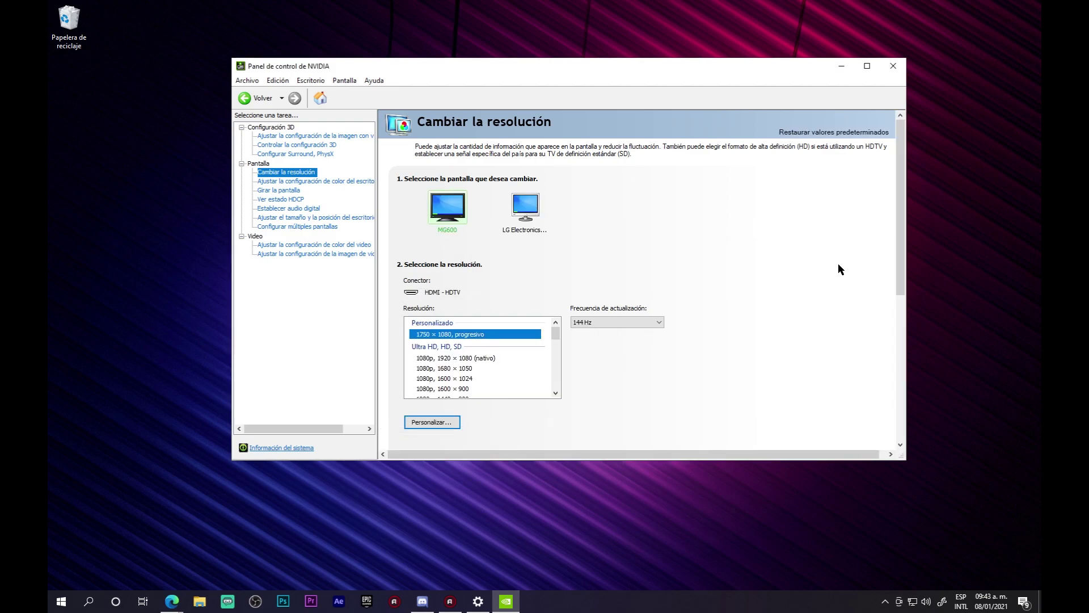
{"action": "left_click", "coordinate": [841, 66]}
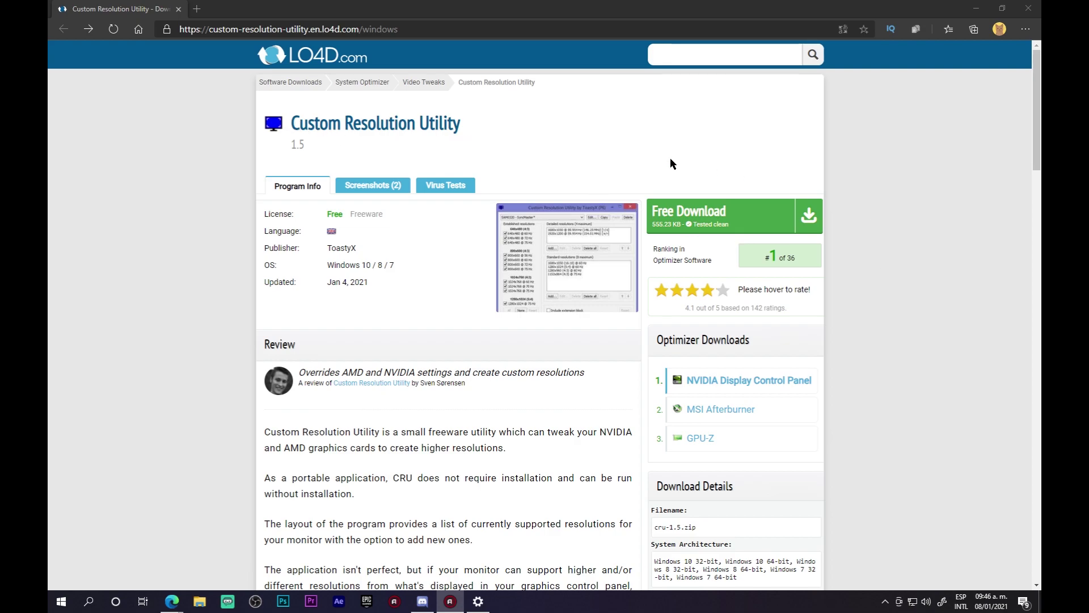
Step: Download Custom Resolution Utility from the LO4D.com US mirror and place the cru-1.5 (1).zip archive on the desktop
{"action": "left_click", "coordinate": [681, 225]}
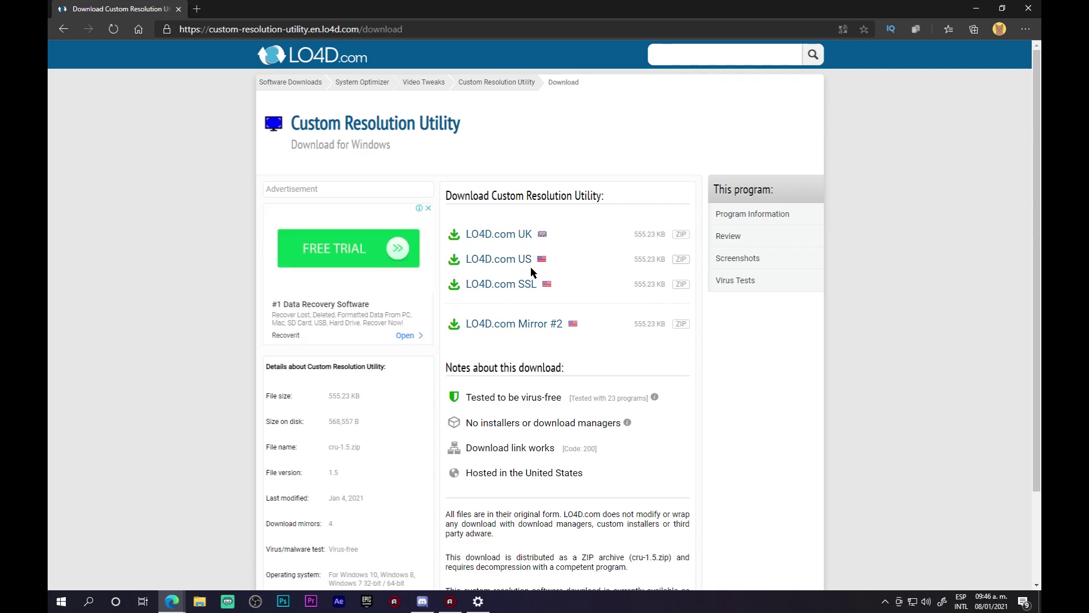
{"action": "left_click", "coordinate": [501, 260]}
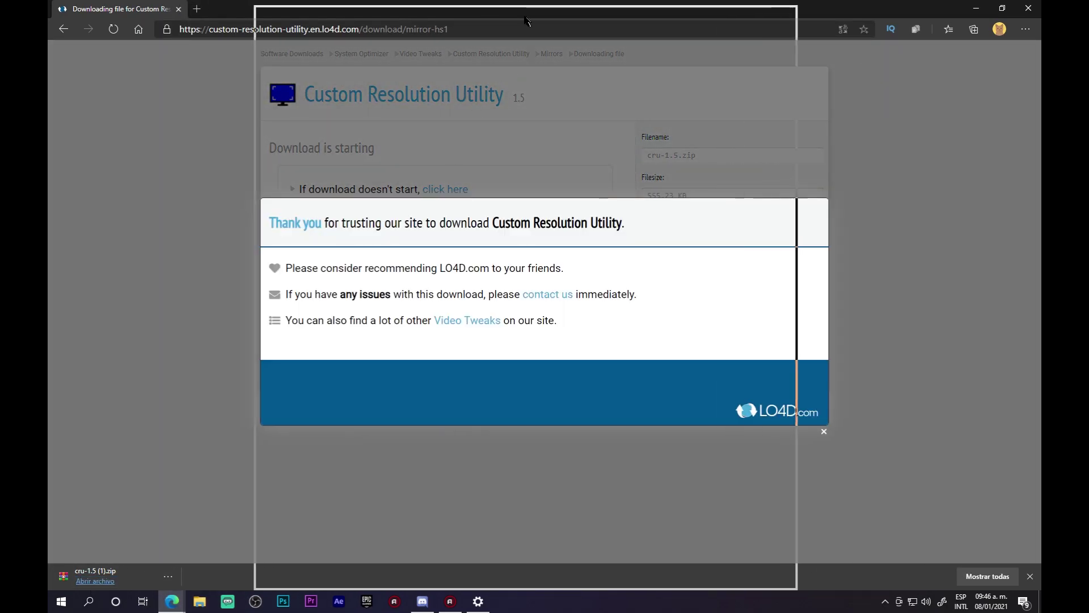
{"action": "left_click_drag", "start_coordinate": [526, 21], "coordinate": [547, 15]}
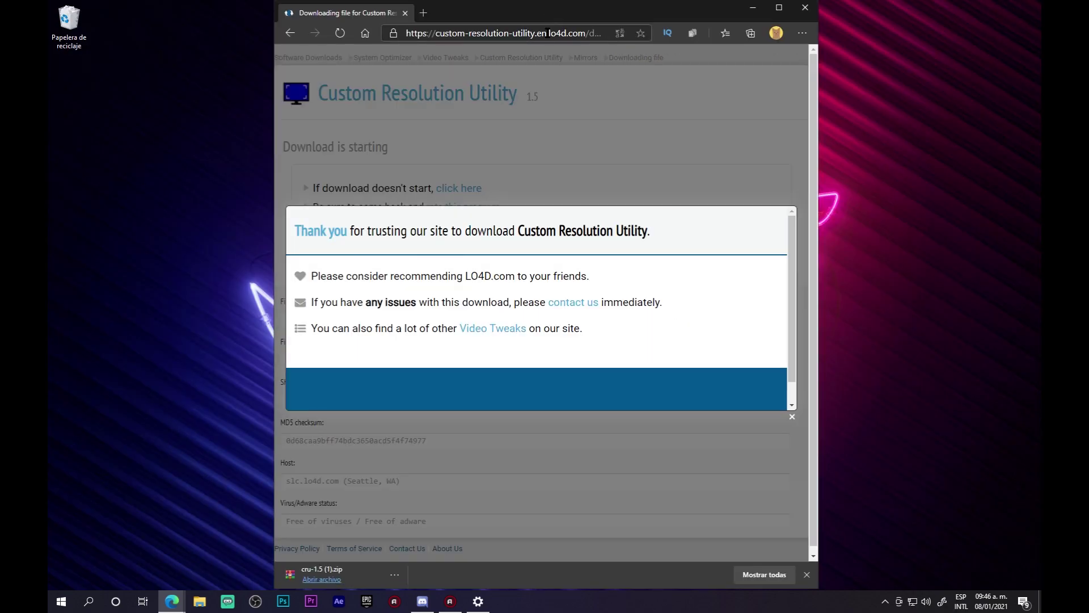
{"action": "left_click_drag", "start_coordinate": [358, 569], "coordinate": [509, 138]}
{"action": "left_click", "coordinate": [805, 7]}
Step: Open the cru-1.5 (1).zip archive in WinRAR, dismiss the licence reminder, and run CRU.exe with permission to make changes
{"action": "double_click", "coordinate": [506, 137]}
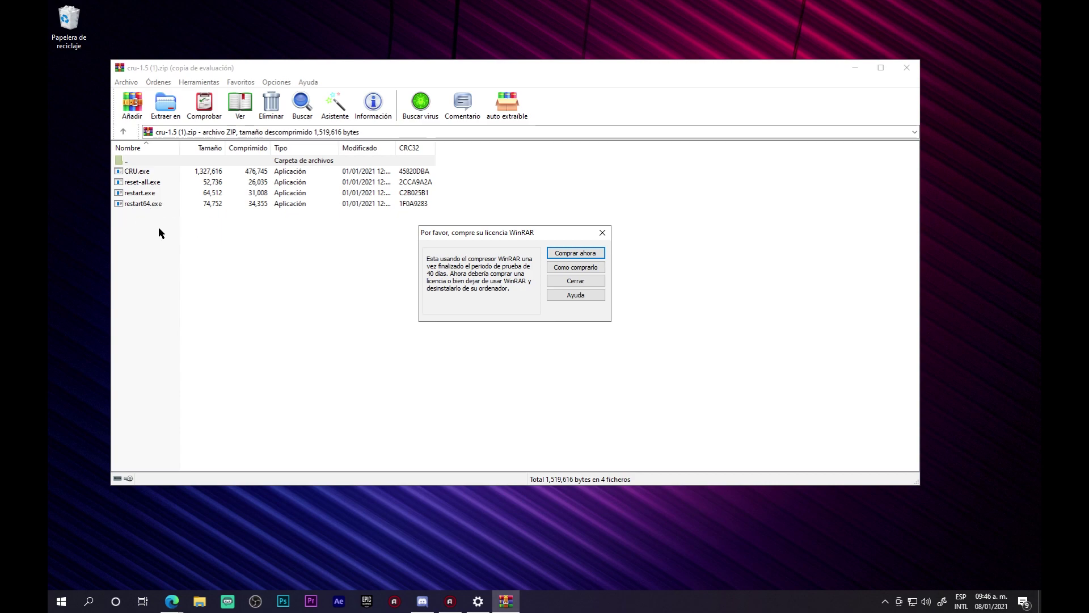
{"action": "left_click", "coordinate": [602, 233]}
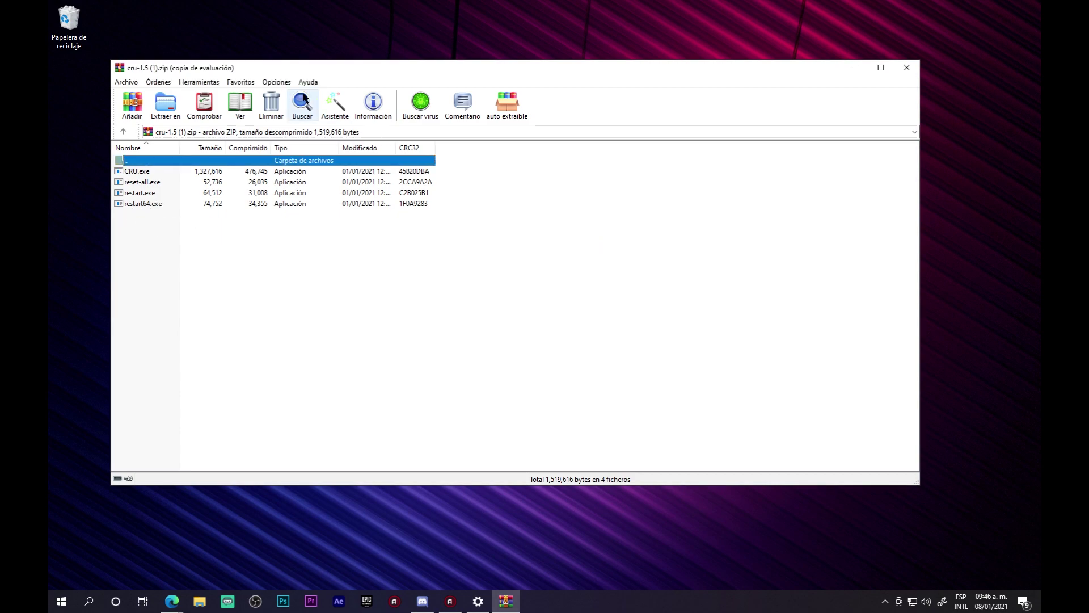
{"action": "double_click", "coordinate": [148, 174]}
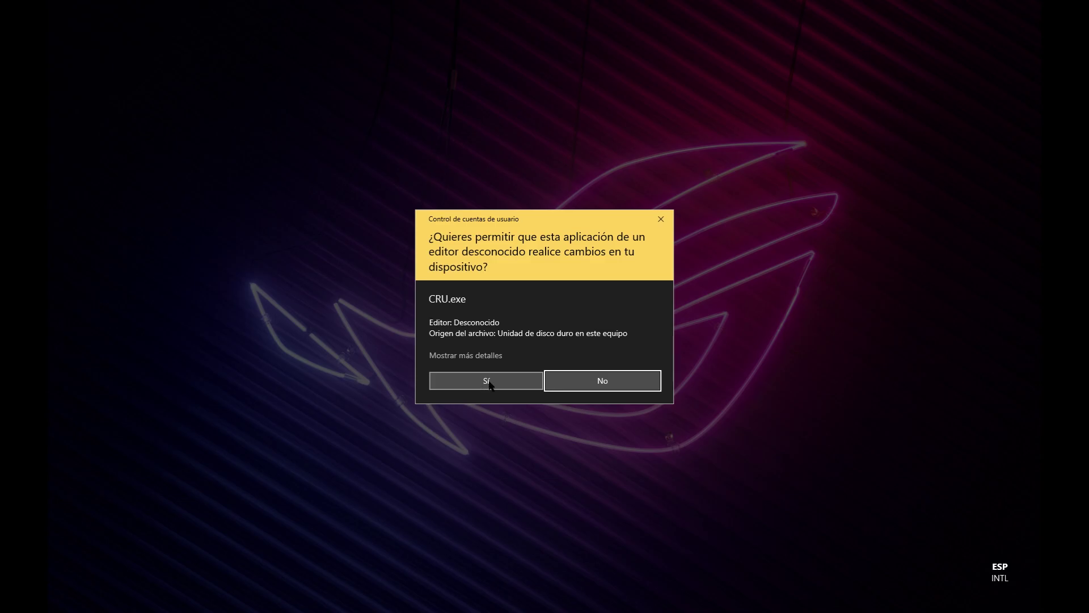
{"action": "left_click", "coordinate": [483, 380]}
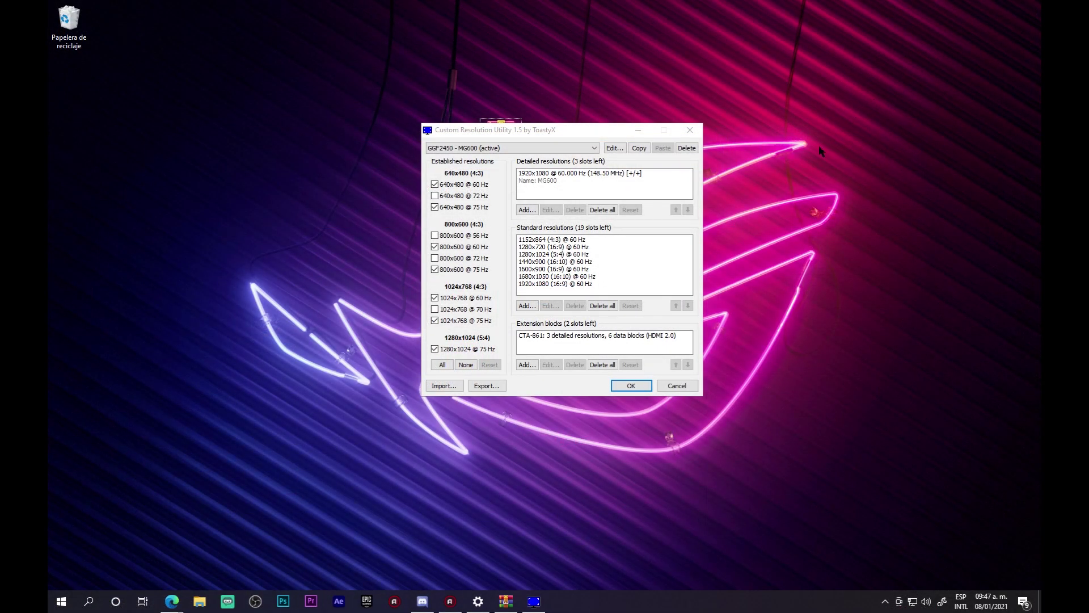
Step: Open the CTA-861 extension block for editing and copy the timings of its 1920x1080 @ 144.009 Hz detailed resolution
{"action": "left_click_drag", "start_coordinate": [585, 133], "coordinate": [552, 108]}
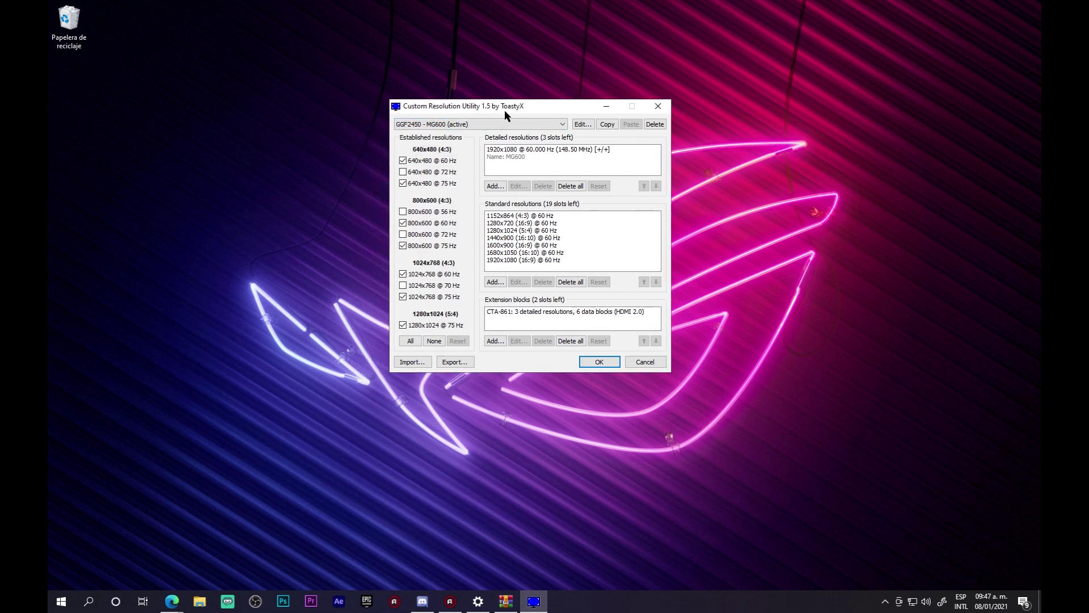
{"action": "left_click", "coordinate": [719, 199]}
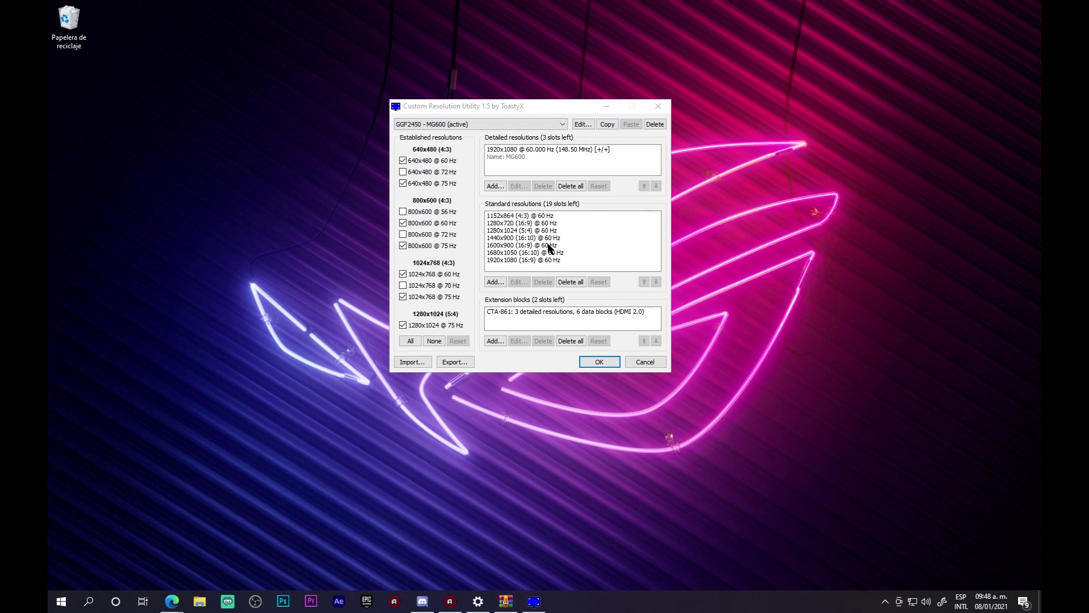
{"action": "left_click", "coordinate": [543, 311]}
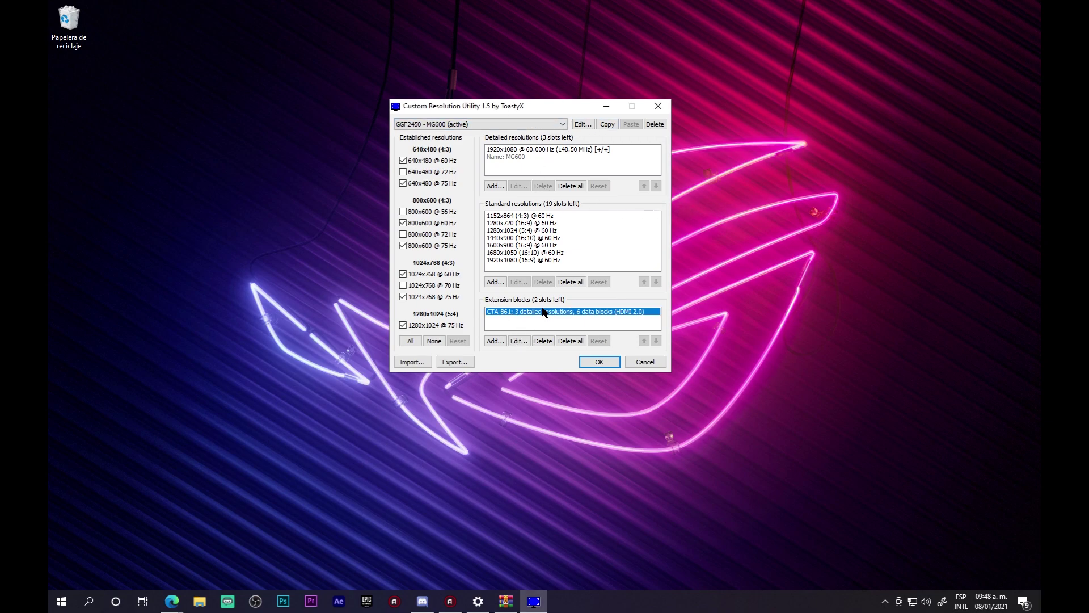
{"action": "left_click", "coordinate": [517, 339]}
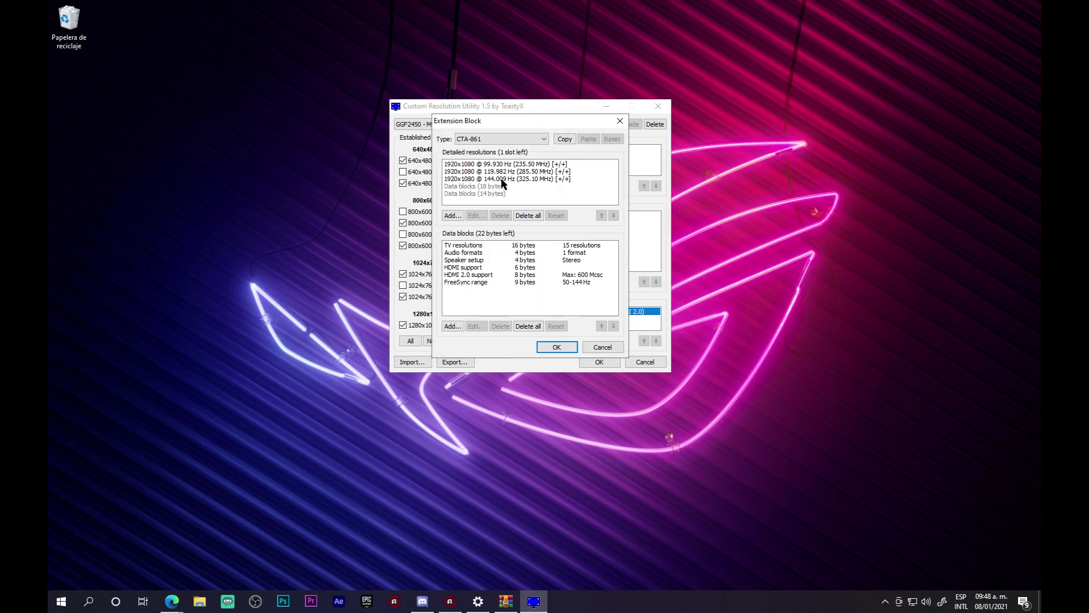
{"action": "left_click", "coordinate": [519, 180]}
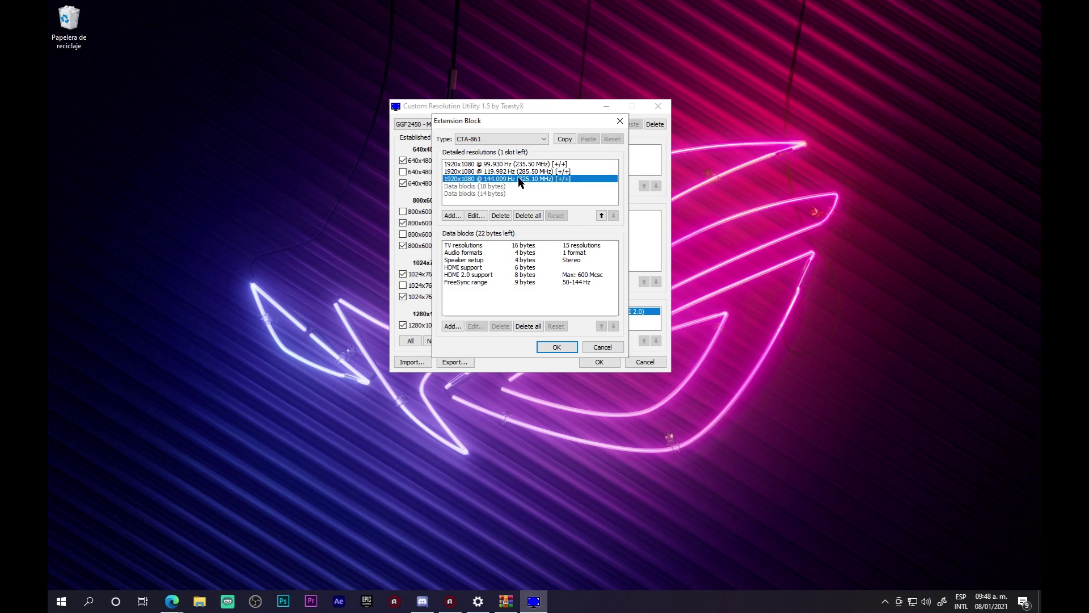
{"action": "left_click", "coordinate": [475, 216]}
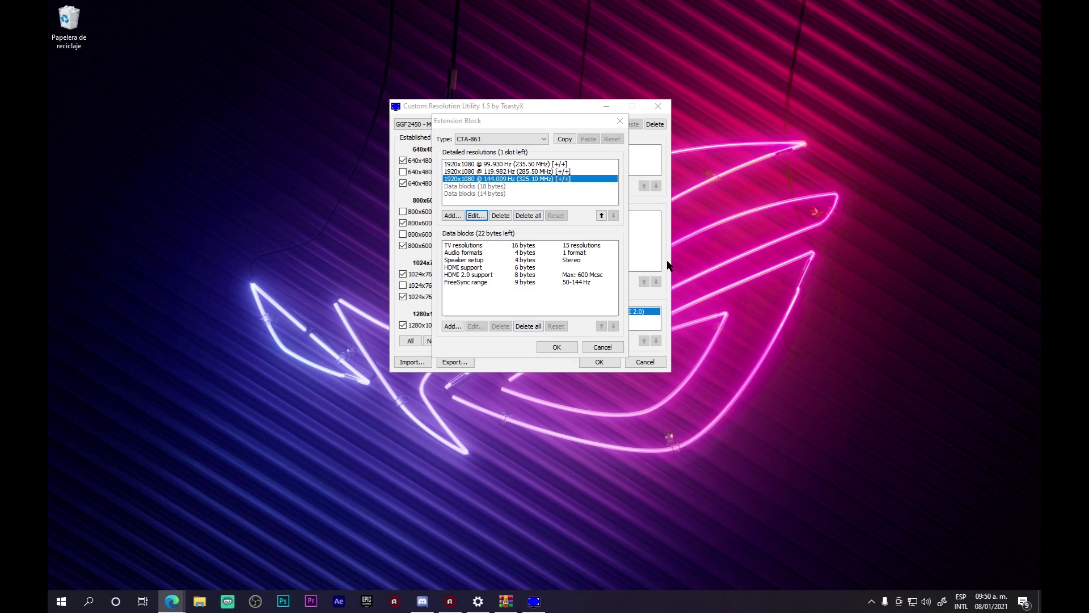
Step: Delete the three 1920x1080 detailed resolutions from the CTA-861 extension block and accept the change
{"action": "left_click", "coordinate": [496, 165]}
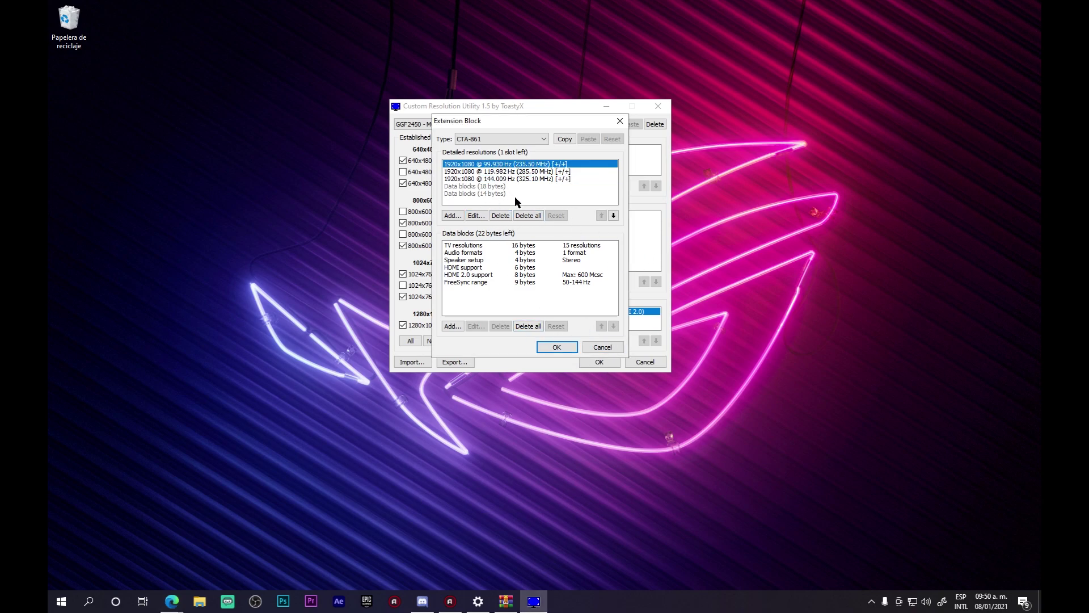
{"action": "left_click", "coordinate": [506, 217]}
{"action": "left_click", "coordinate": [500, 216]}
{"action": "left_click", "coordinate": [501, 217]}
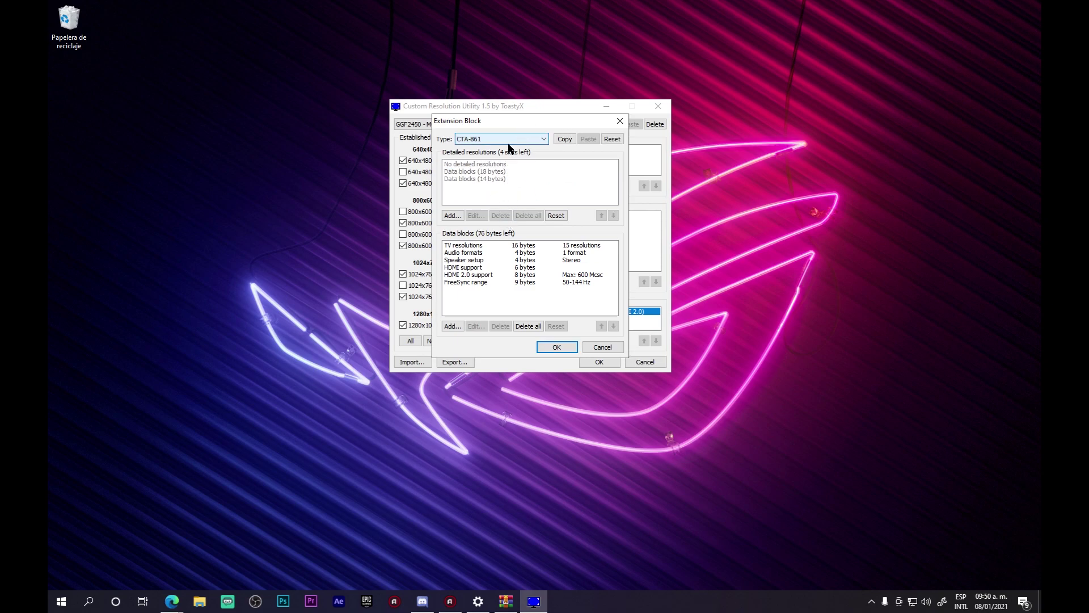
{"action": "left_click", "coordinate": [547, 344]}
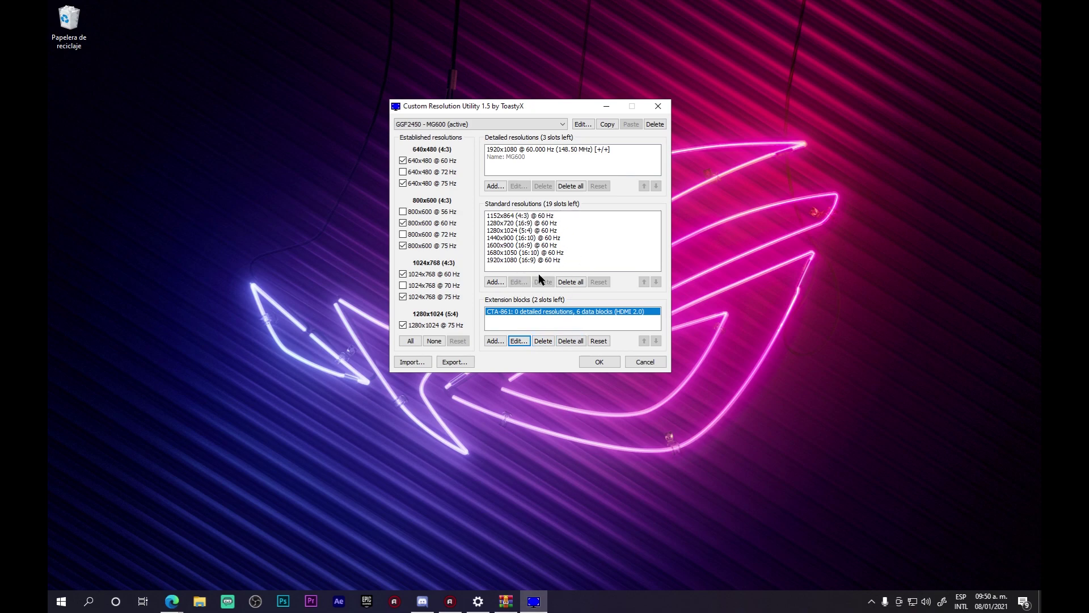
Step: Delete all standard resolutions and add a single 1920x1080 (16:9) standard resolution at 60 Hz
{"action": "left_click", "coordinate": [571, 284]}
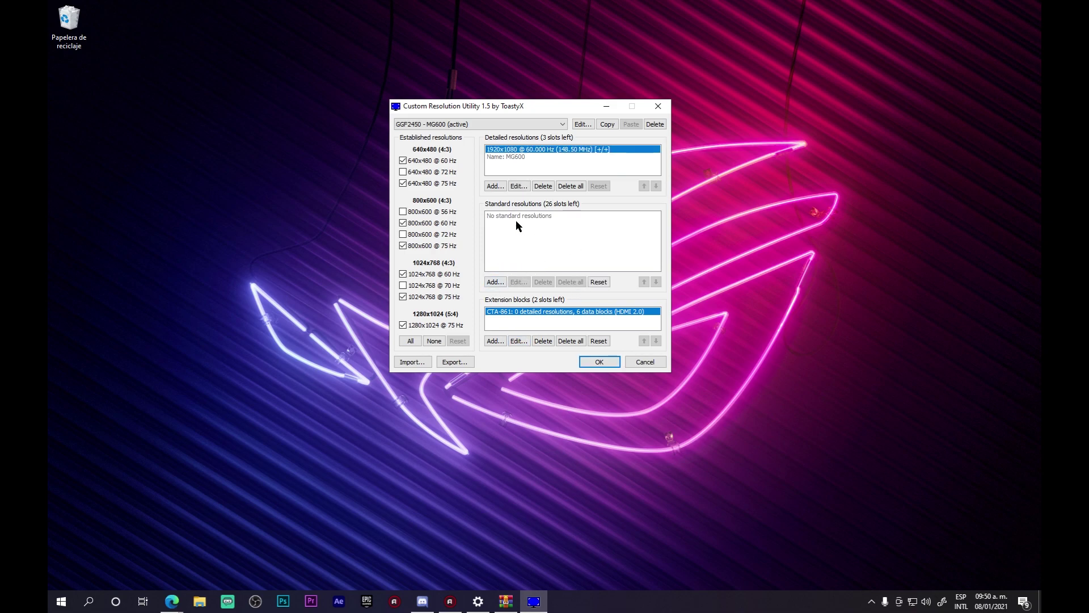
{"action": "left_click", "coordinate": [495, 282]}
{"action": "left_click", "coordinate": [528, 228]}
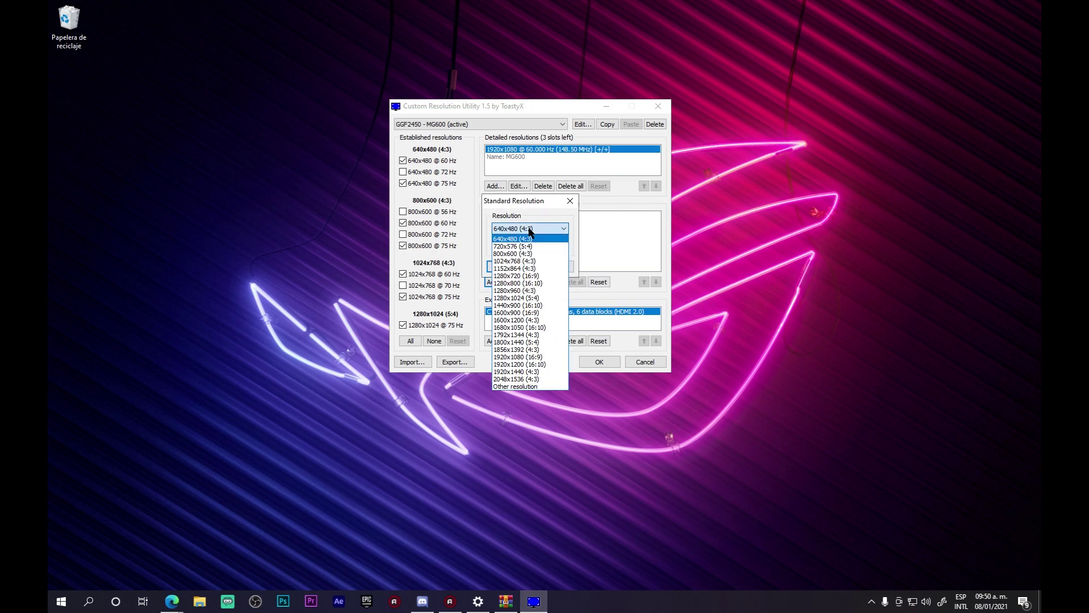
{"action": "left_click", "coordinate": [542, 358]}
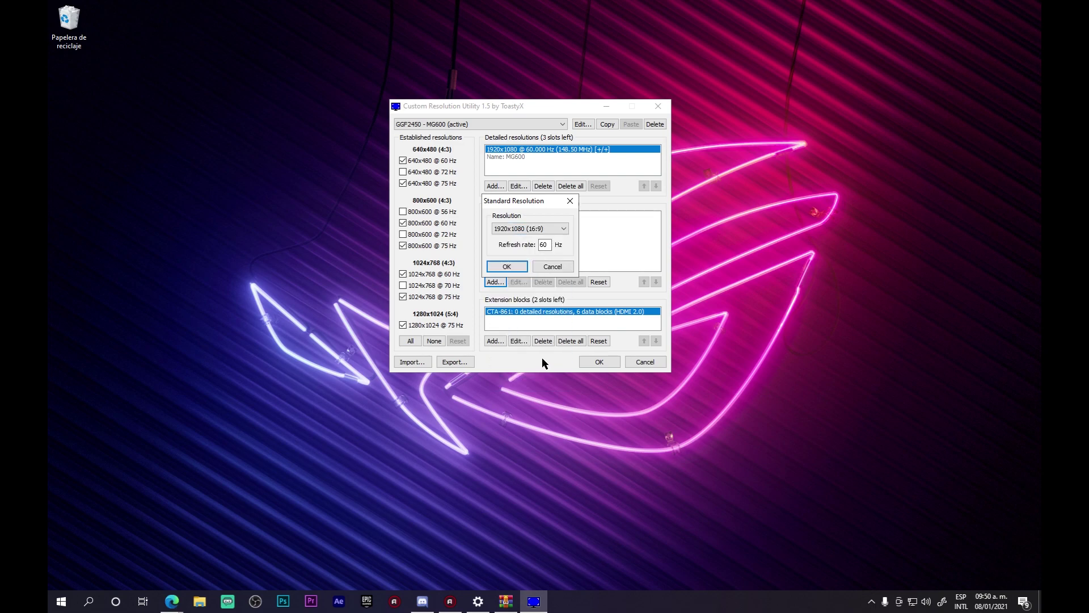
{"action": "left_click", "coordinate": [513, 267]}
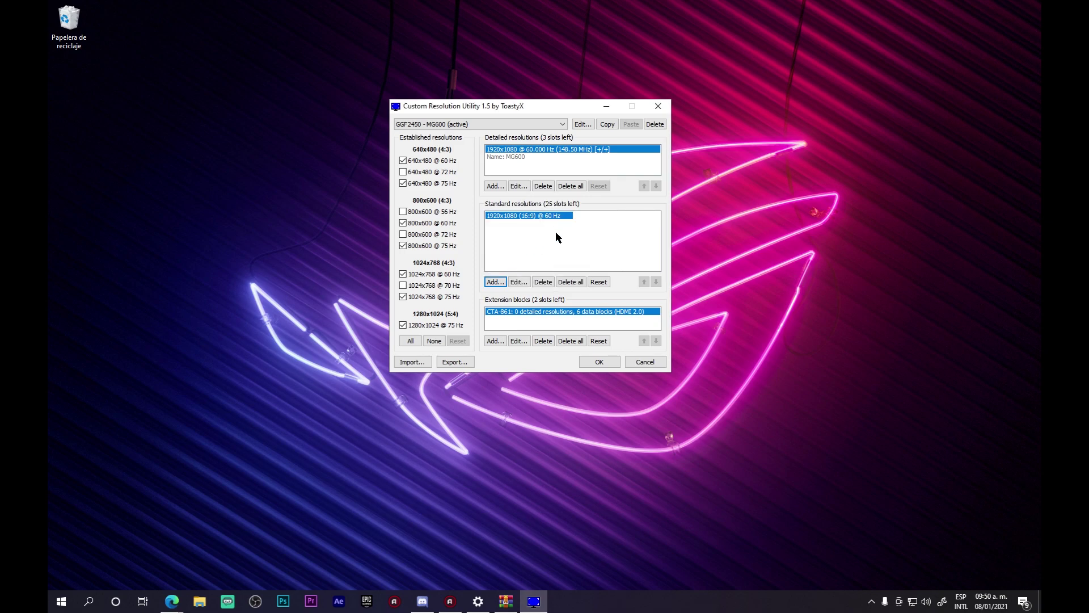
Step: Delete the 1920x1080 @ 60 Hz detailed resolution and start a new one with the copied 144.009 Hz timings pasted in
{"action": "left_click", "coordinate": [513, 150]}
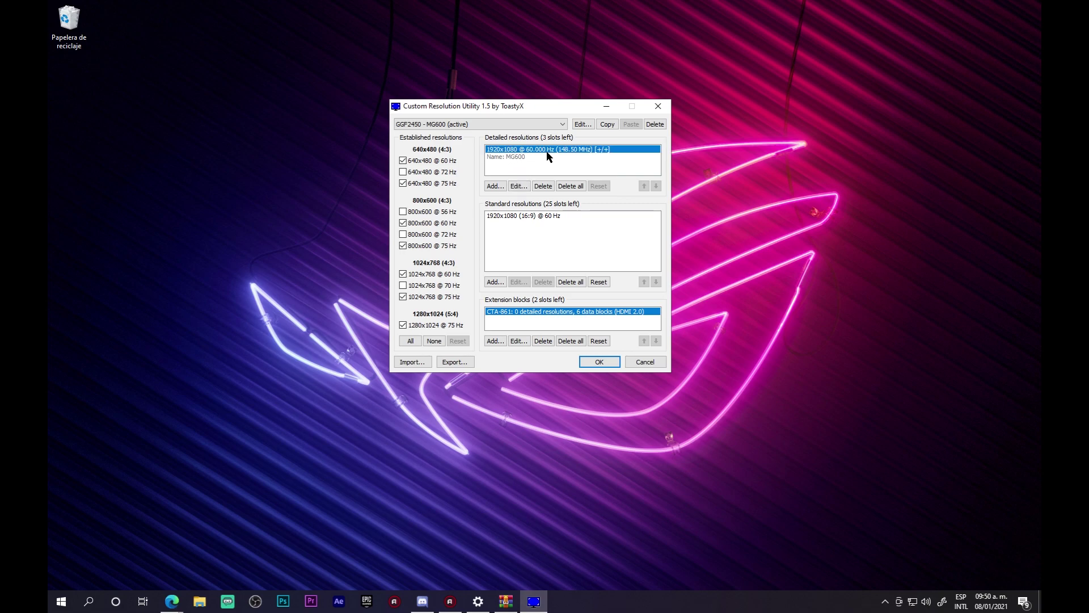
{"action": "left_click", "coordinate": [545, 186]}
{"action": "left_click", "coordinate": [495, 186]}
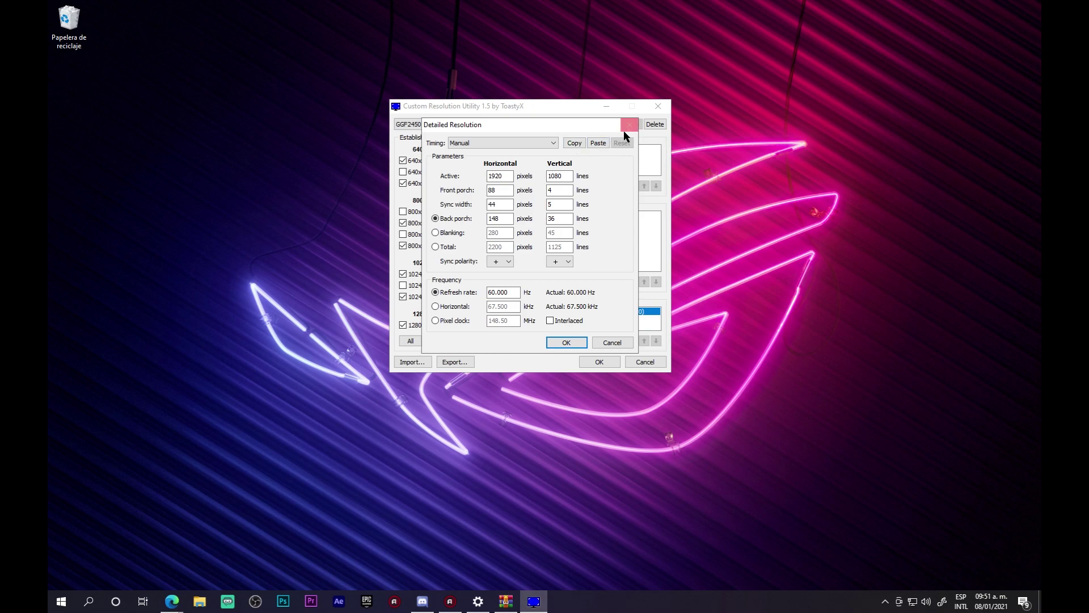
{"action": "left_click", "coordinate": [599, 143]}
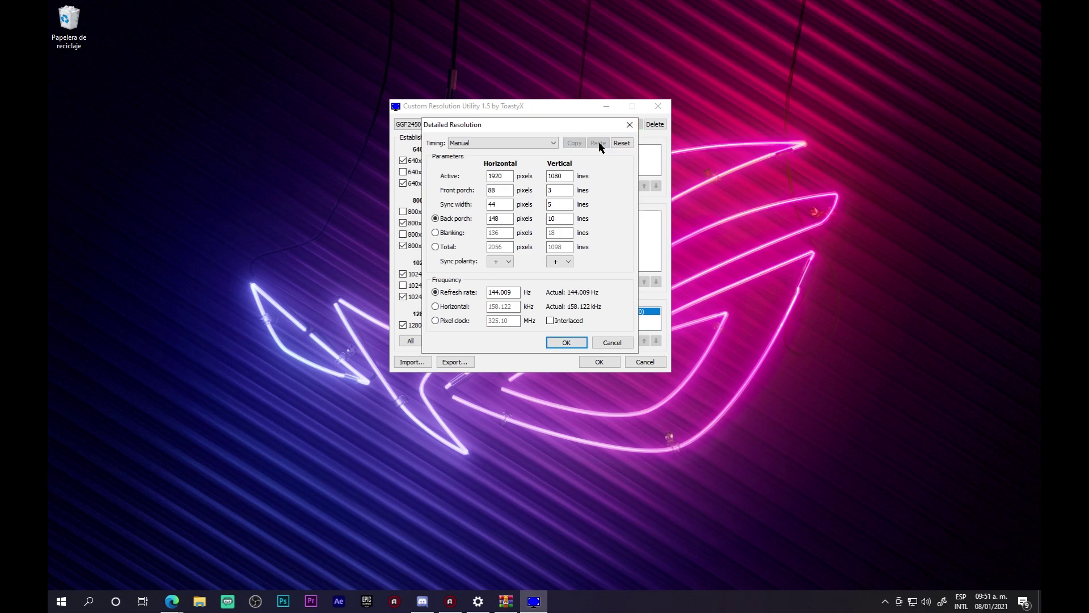
Step: Set the new detailed resolution's horizontal active pixels to 1750 and accept it
{"action": "left_click", "coordinate": [502, 175]}
{"action": "left_click", "coordinate": [510, 175]}
{"action": "key", "text": "BackSpace"}
{"action": "key", "text": "BackSpace"}
{"action": "key", "text": "BackSpace"}
{"action": "key", "text": "BackSpace"}
{"action": "type", "text": "1750"}
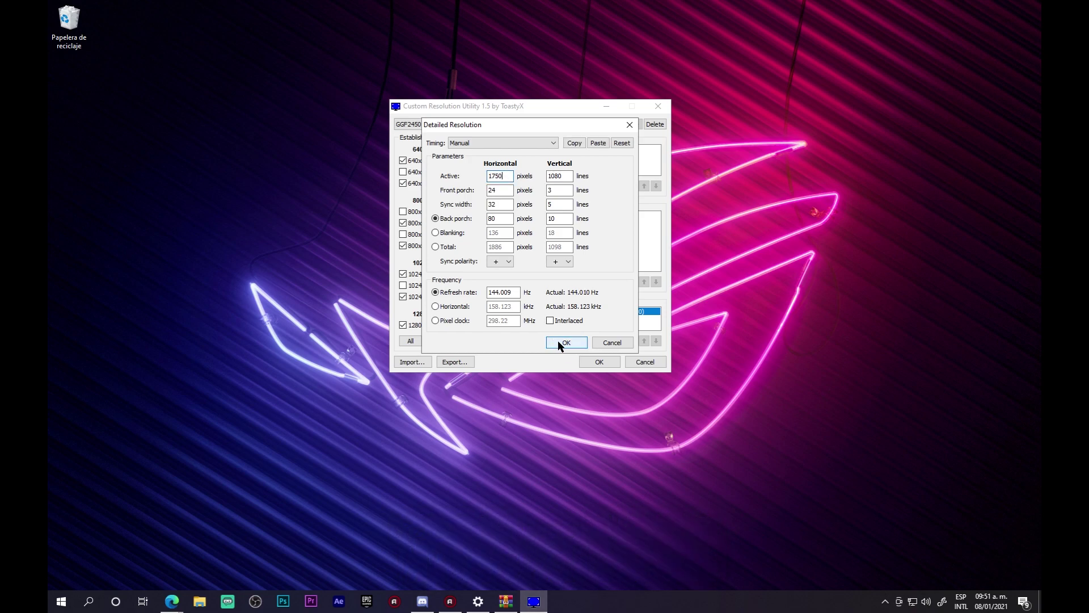
{"action": "left_click", "coordinate": [567, 343]}
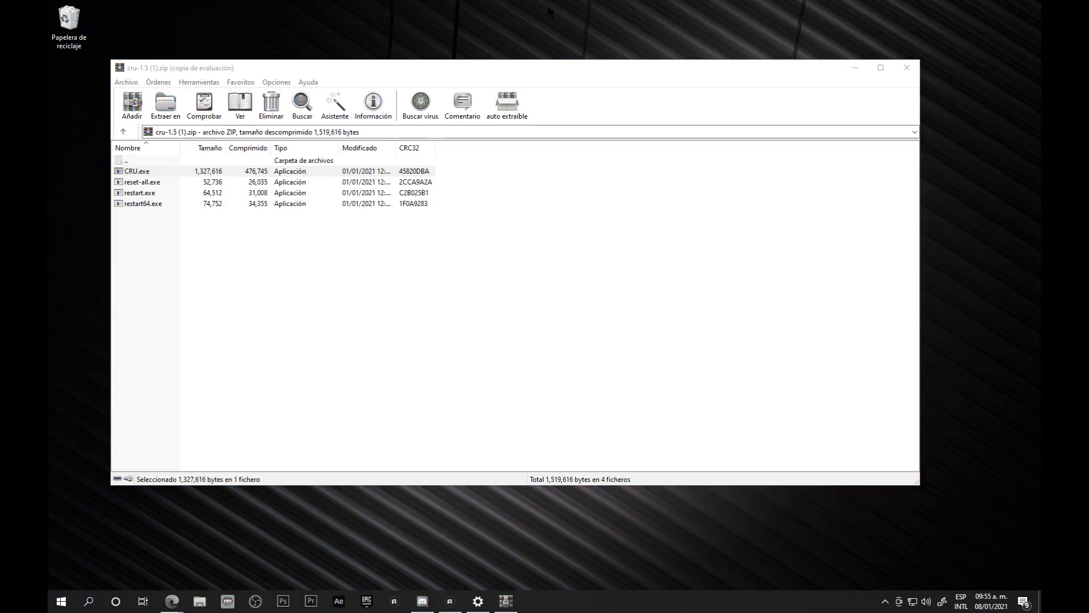
Step: Select restart64.exe in the cru-1.5 (1).zip archive
{"action": "left_click", "coordinate": [244, 204]}
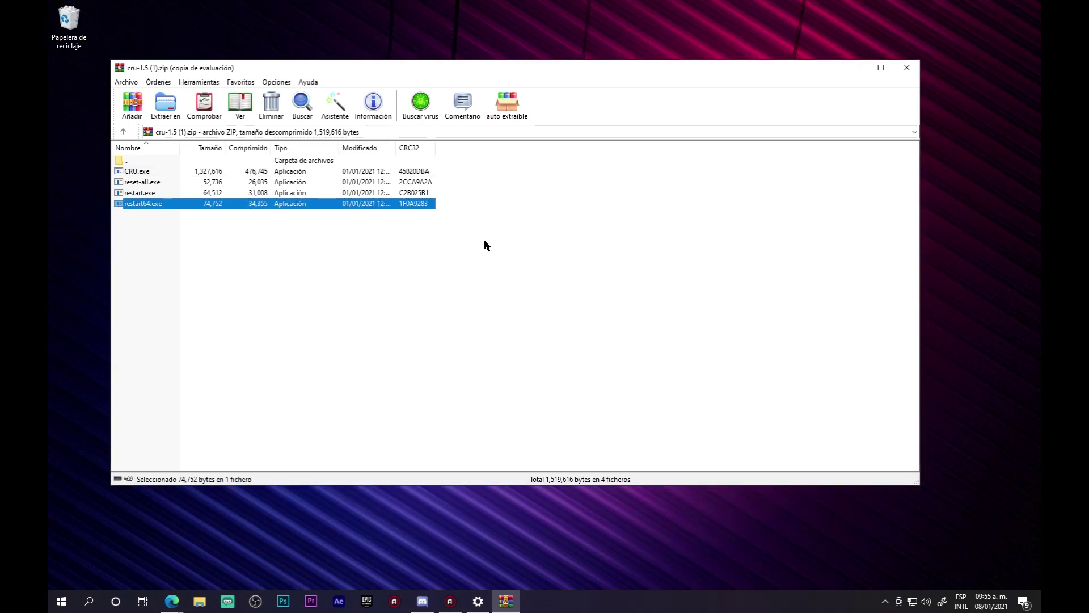
{"action": "left_click", "coordinate": [297, 221]}
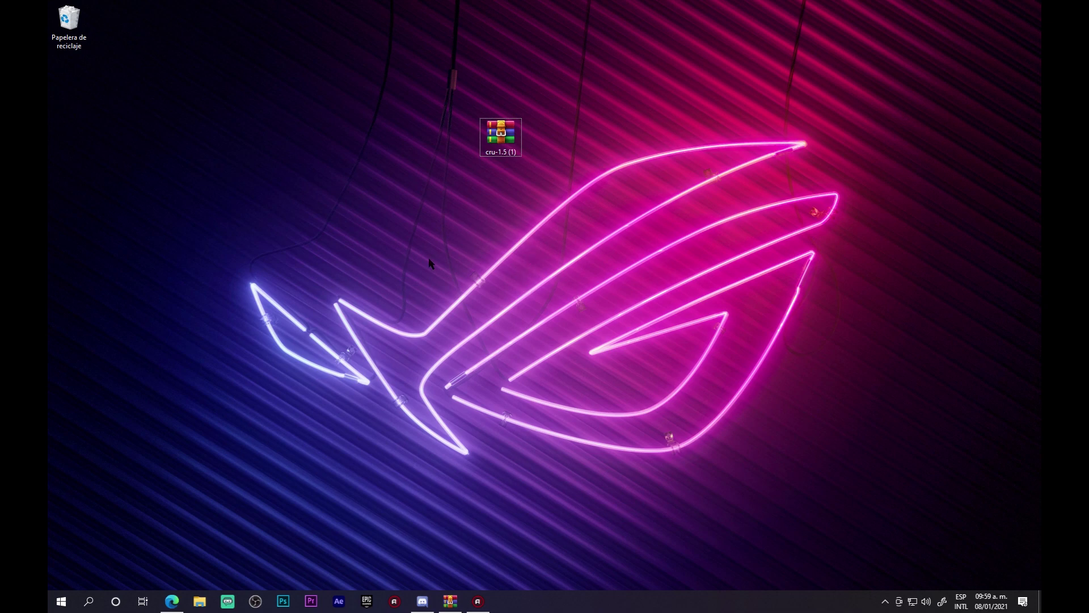
Step: Open the Windows display settings from the desktop and go to the advanced display configuration
{"action": "right_click", "coordinate": [350, 276]}
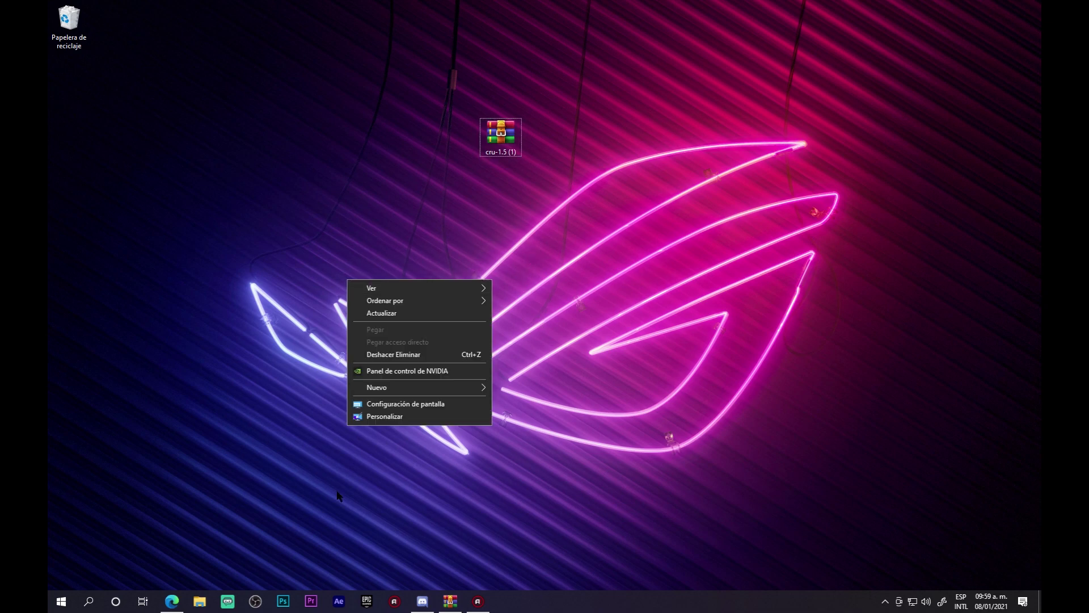
{"action": "left_click", "coordinate": [447, 407]}
{"action": "scroll", "coordinate": [686, 356], "scroll_direction": "down", "scroll_amount": 5}
{"action": "scroll", "coordinate": [666, 300], "scroll_direction": "down", "scroll_amount": 1}
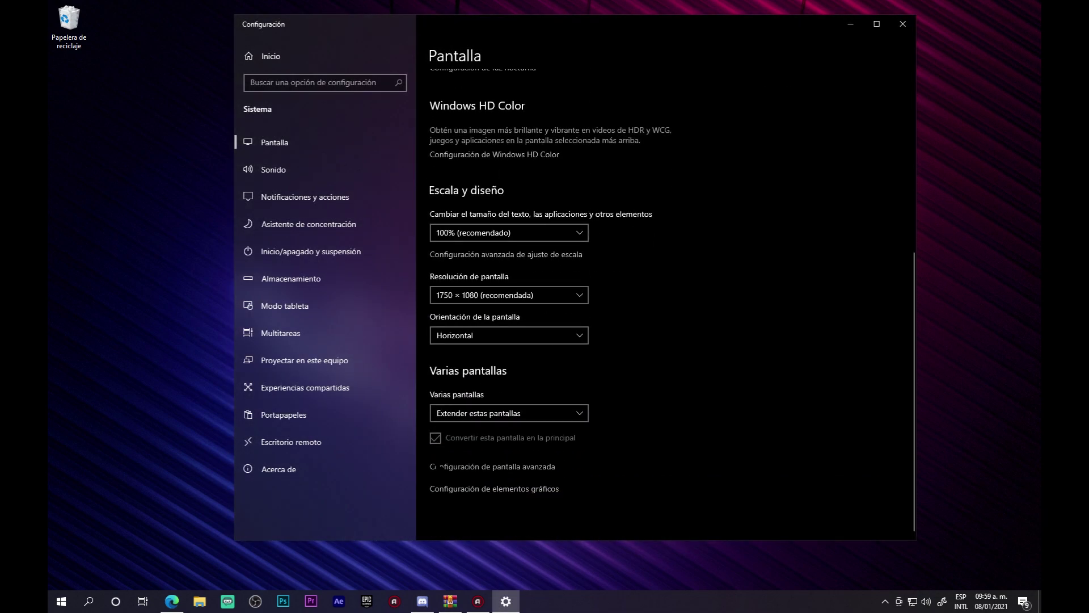
{"action": "left_click", "coordinate": [492, 466]}
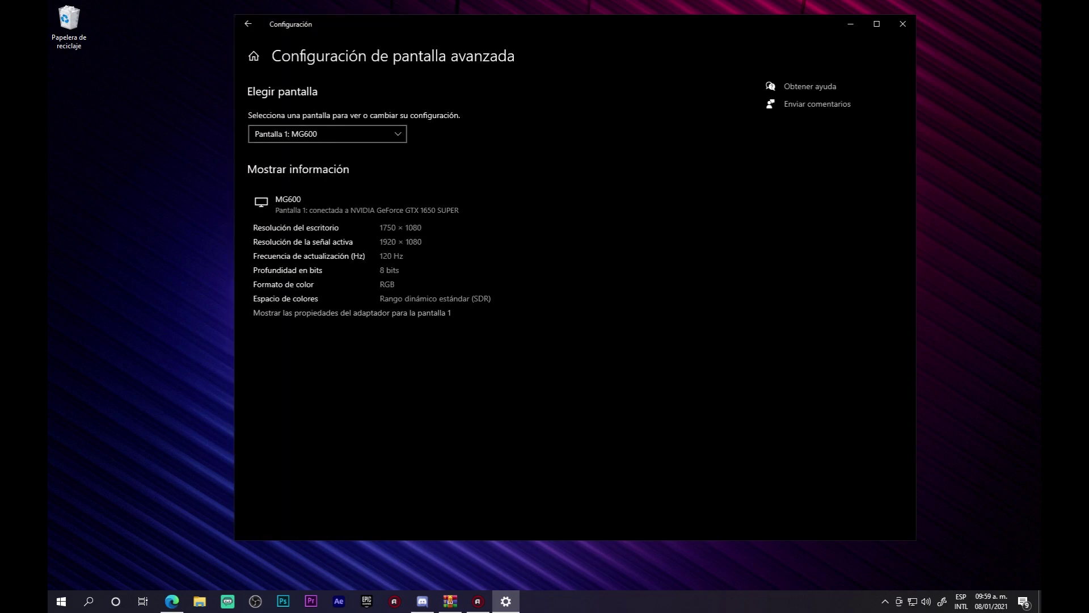
Step: Choose Pantalla 1: MG600 and open its display adapter properties, placing the dialog over the settings window
{"action": "left_click", "coordinate": [324, 135]}
{"action": "left_click", "coordinate": [324, 134]}
{"action": "left_click", "coordinate": [324, 135]}
{"action": "left_click", "coordinate": [324, 152]}
{"action": "left_click", "coordinate": [324, 135]}
{"action": "left_click", "coordinate": [324, 115]}
{"action": "left_click", "coordinate": [351, 139]}
{"action": "left_click", "coordinate": [357, 132]}
{"action": "left_click", "coordinate": [327, 313]}
{"action": "left_click_drag", "start_coordinate": [218, 40], "coordinate": [516, 133]}
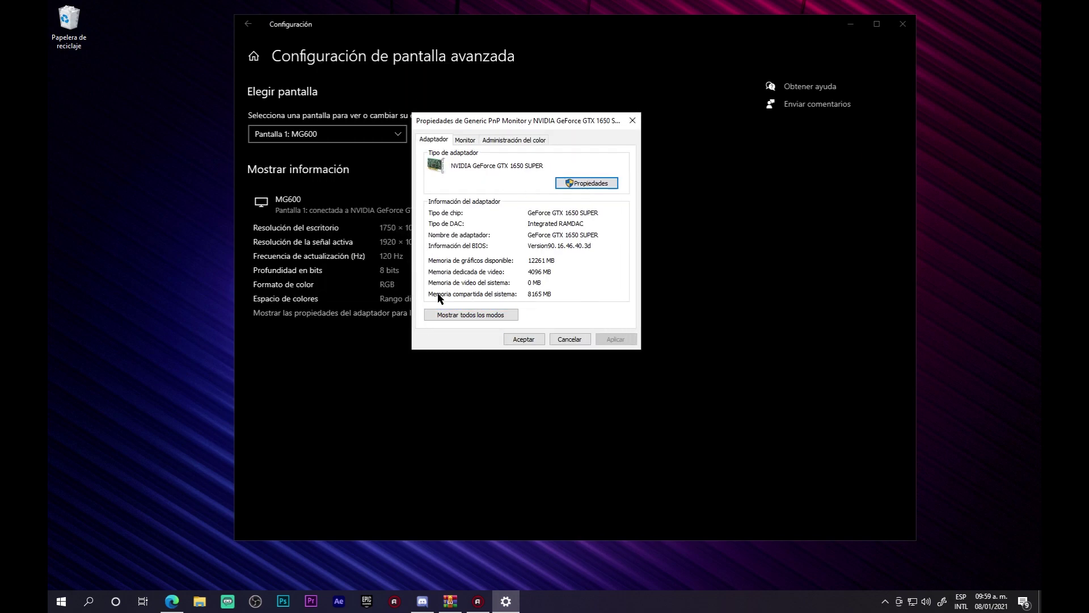
Step: List all adapter modes, apply 1750 x 1080 true color (32 bits) at 144 Hz, keep the changes, and close the properties
{"action": "left_click", "coordinate": [473, 315]}
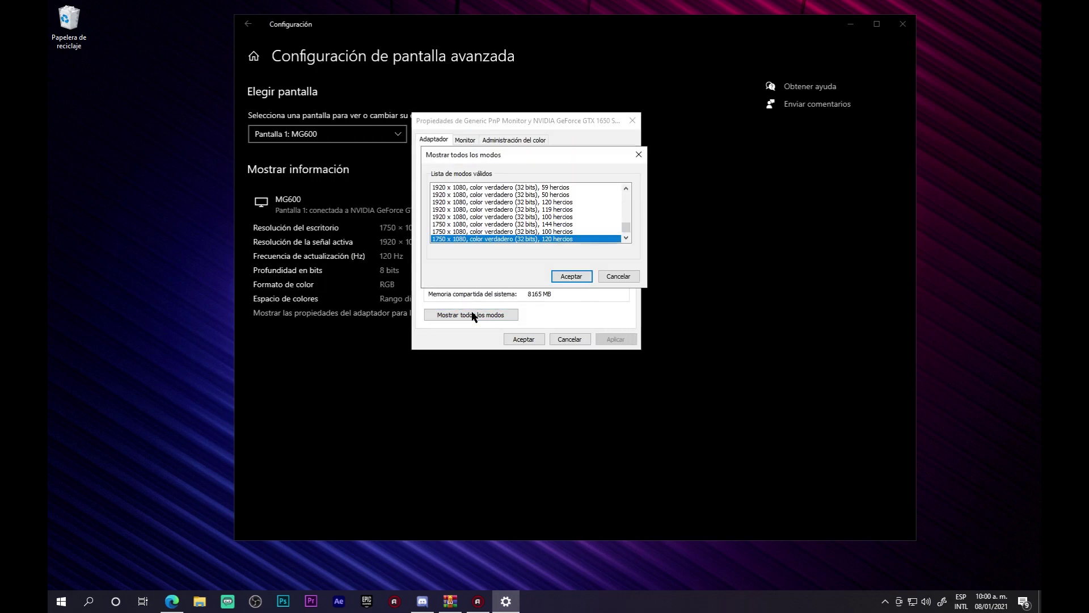
{"action": "mouse_move", "coordinate": [626, 228]}
{"action": "left_mouse_down"}
{"action": "mouse_move", "coordinate": [629, 196]}
{"action": "mouse_move", "coordinate": [626, 226]}
{"action": "left_mouse_up"}
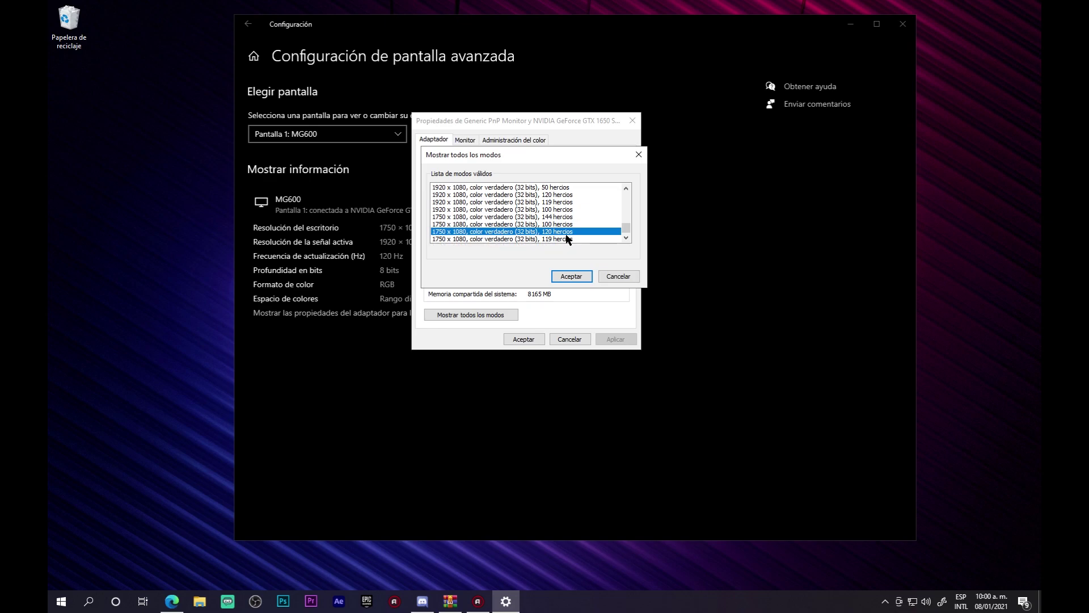
{"action": "scroll", "coordinate": [568, 239], "scroll_direction": "up", "scroll_amount": 1}
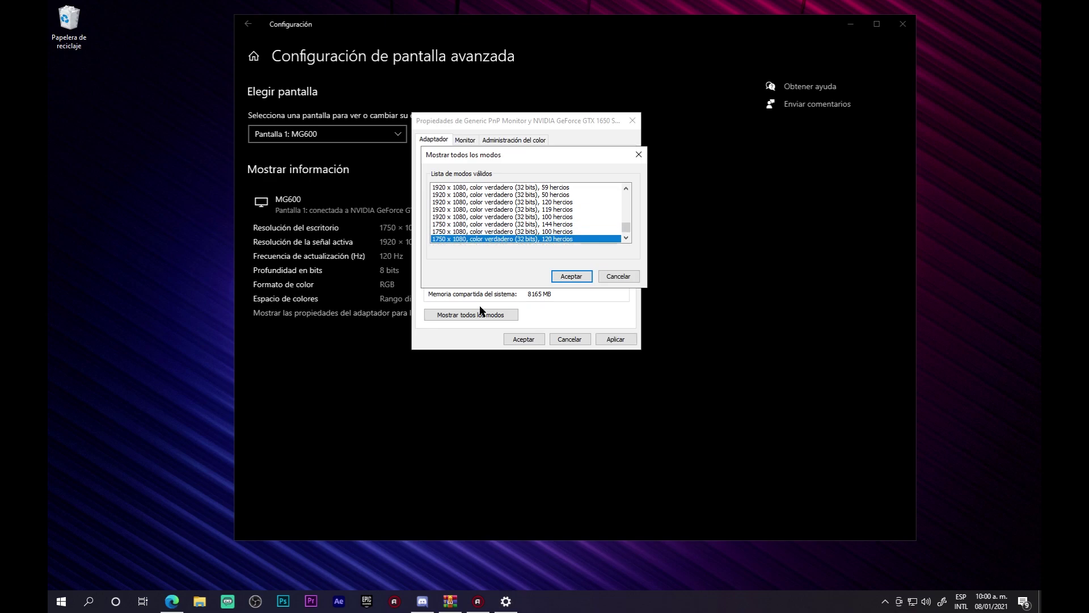
{"action": "left_click", "coordinate": [571, 225]}
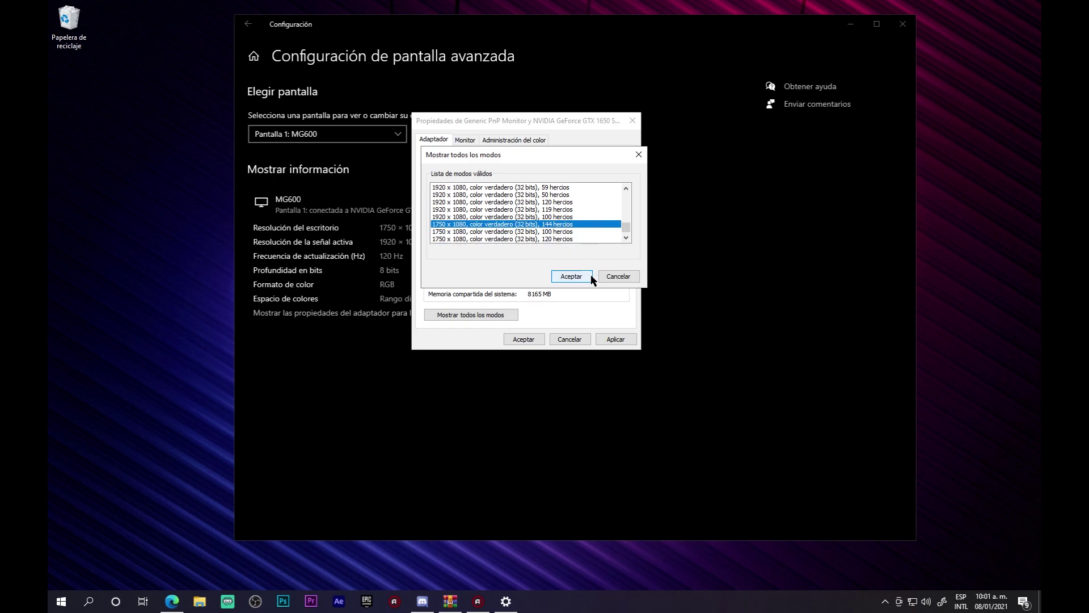
{"action": "left_click", "coordinate": [567, 278]}
{"action": "left_click", "coordinate": [615, 340]}
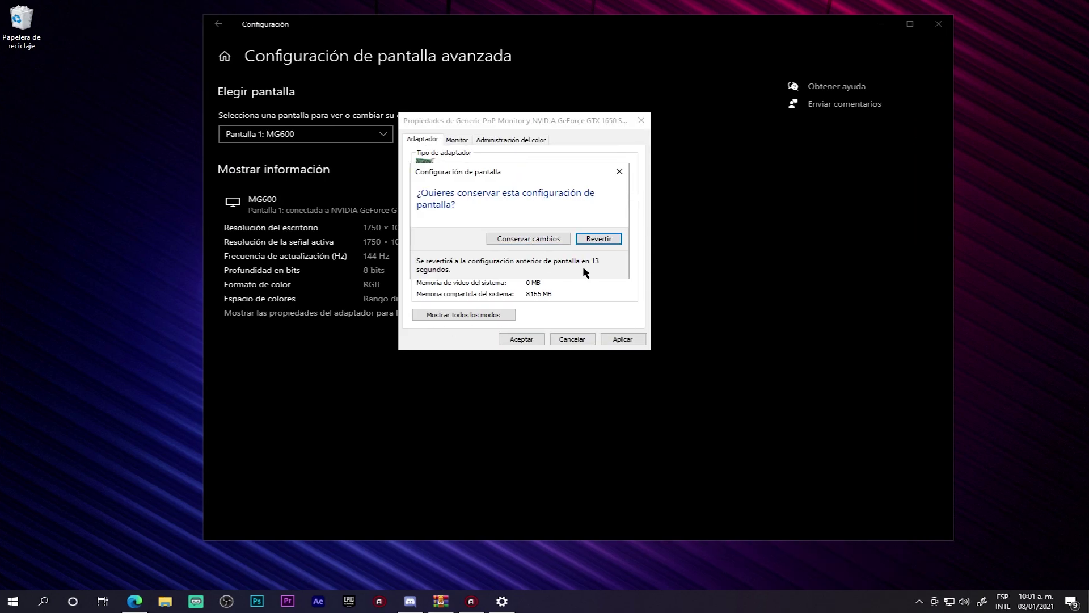
{"action": "left_click", "coordinate": [535, 238]}
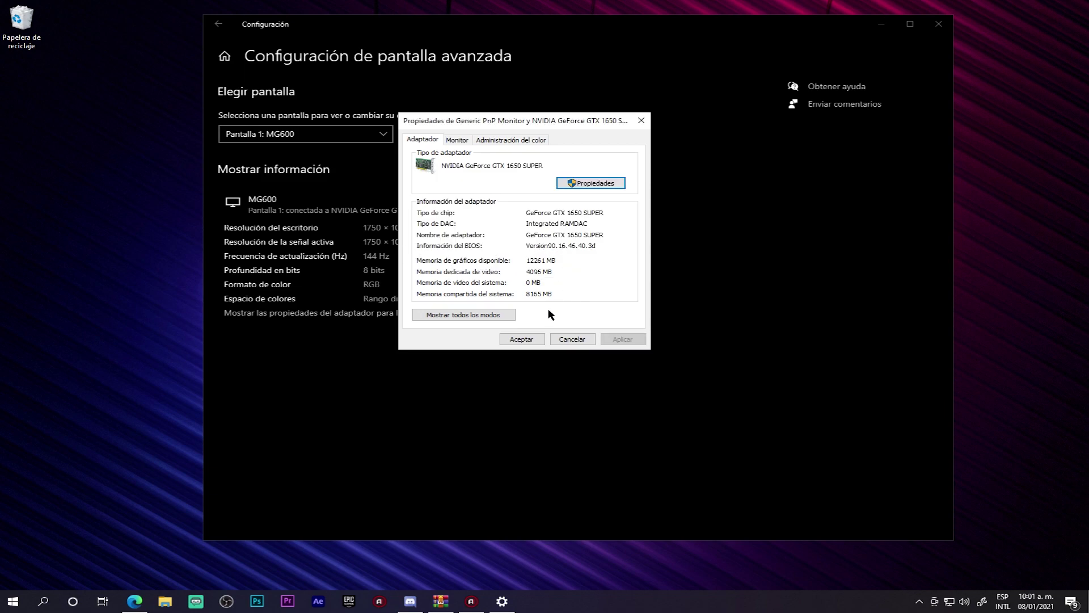
{"action": "left_click", "coordinate": [522, 339]}
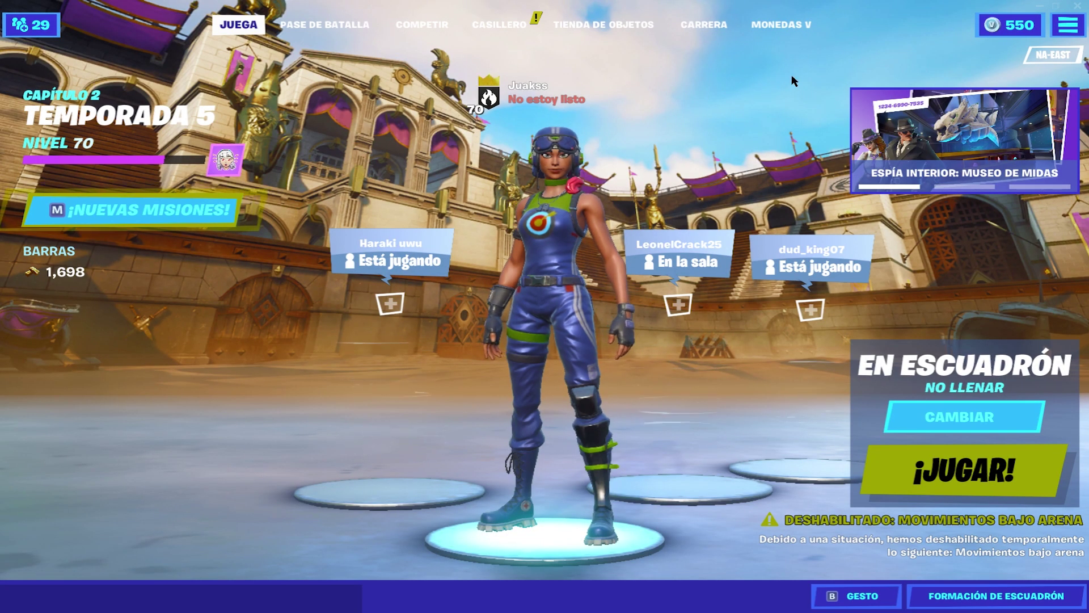
Step: In Fortnite, open the video settings, review the resolution, frame rate limit and graphics options, and return to the game
{"action": "left_click", "coordinate": [1068, 29]}
{"action": "left_click", "coordinate": [1057, 33]}
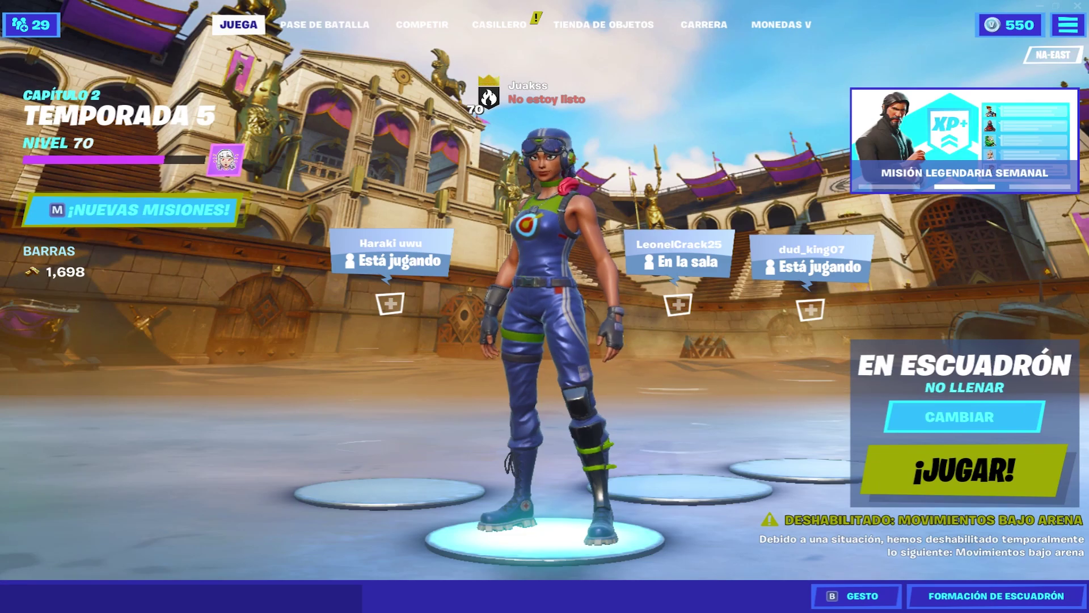
{"action": "left_click", "coordinate": [1058, 31]}
{"action": "left_click", "coordinate": [840, 52]}
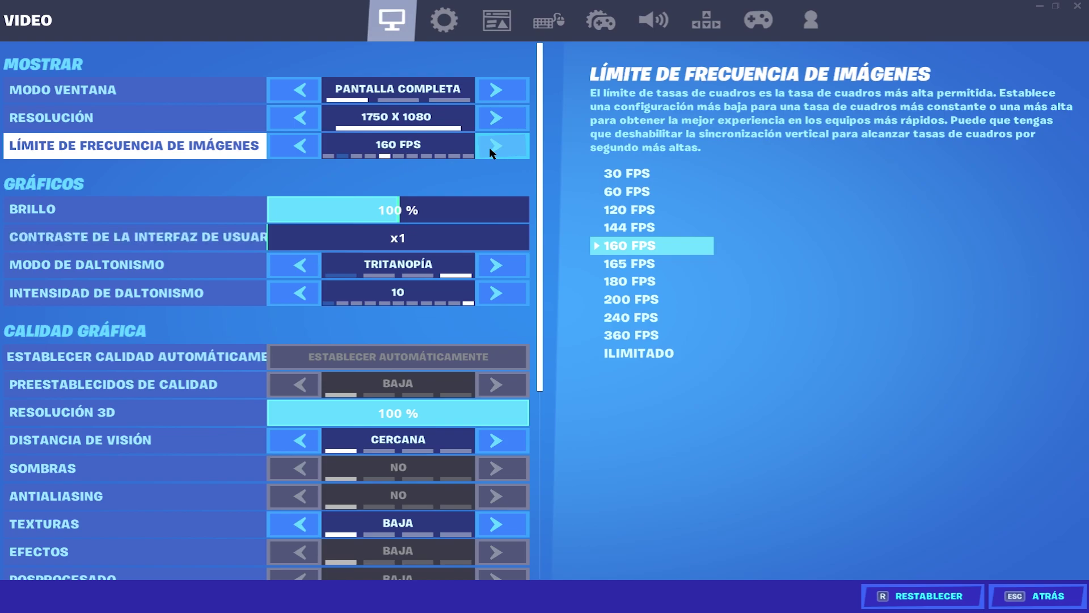
{"action": "scroll", "coordinate": [462, 207], "scroll_direction": "down", "scroll_amount": 3}
{"action": "scroll", "coordinate": [519, 316], "scroll_direction": "down", "scroll_amount": 2}
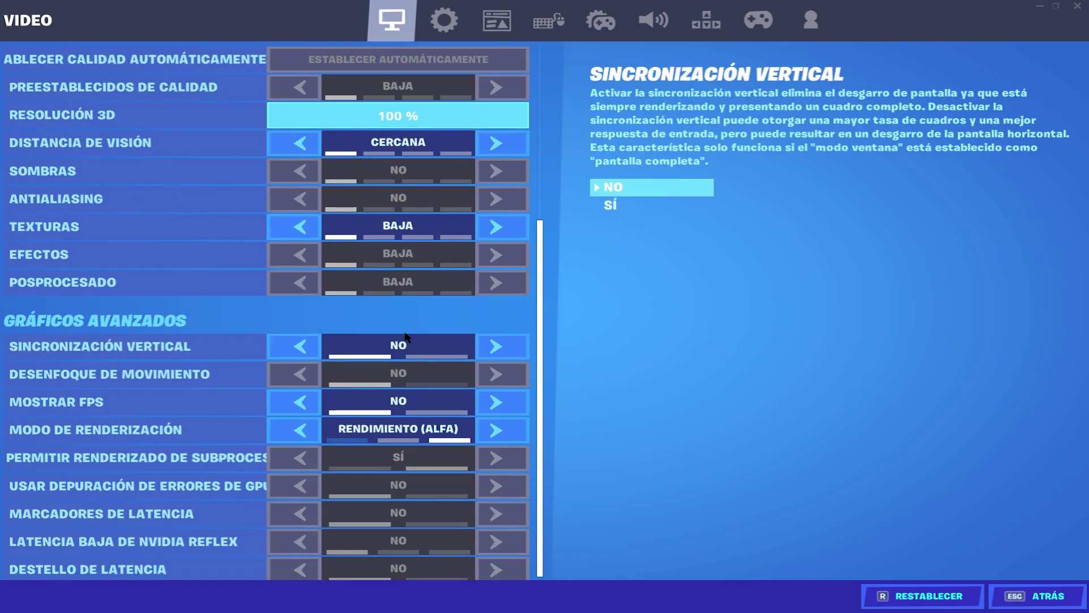
{"action": "left_click", "coordinate": [1048, 597]}
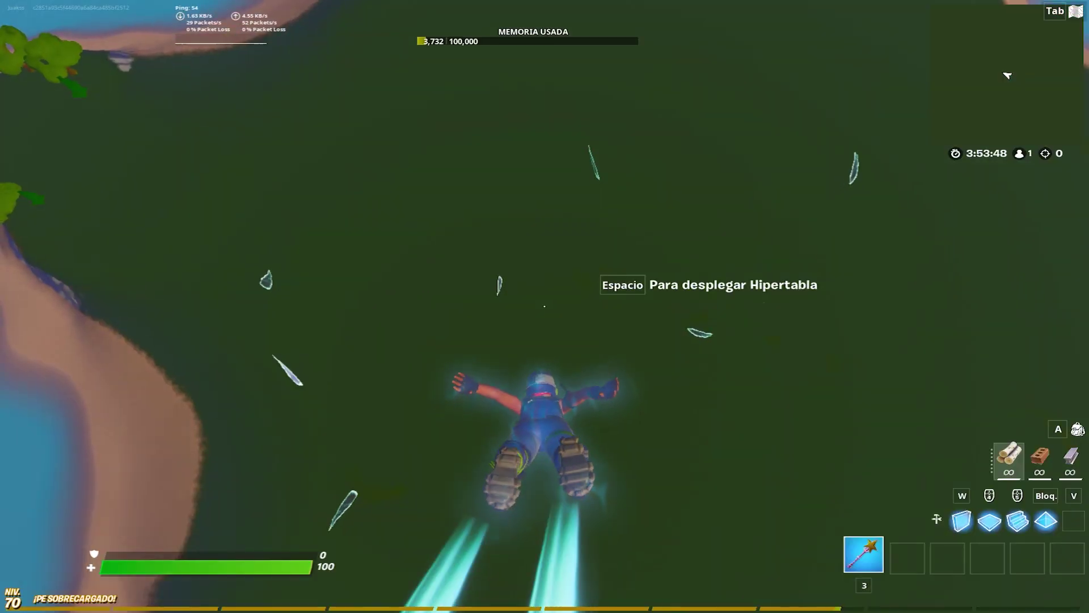
Step: Start the game on the creative island, deploy the Hipertabla while falling, and fly forward over the terrain
{"action": "key", "text": "Escape"}
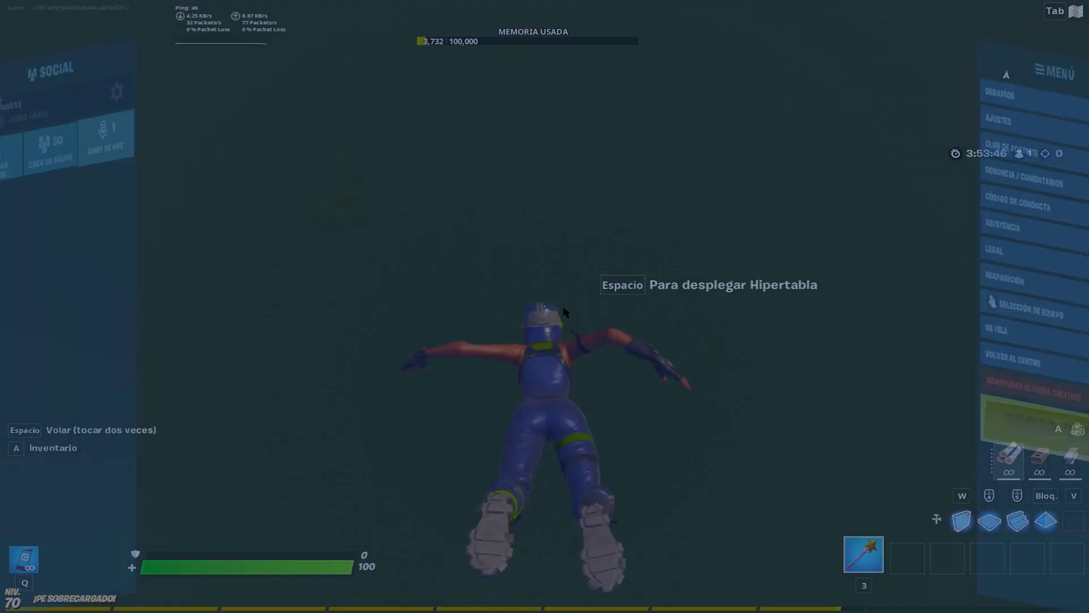
{"action": "left_click", "coordinate": [946, 414]}
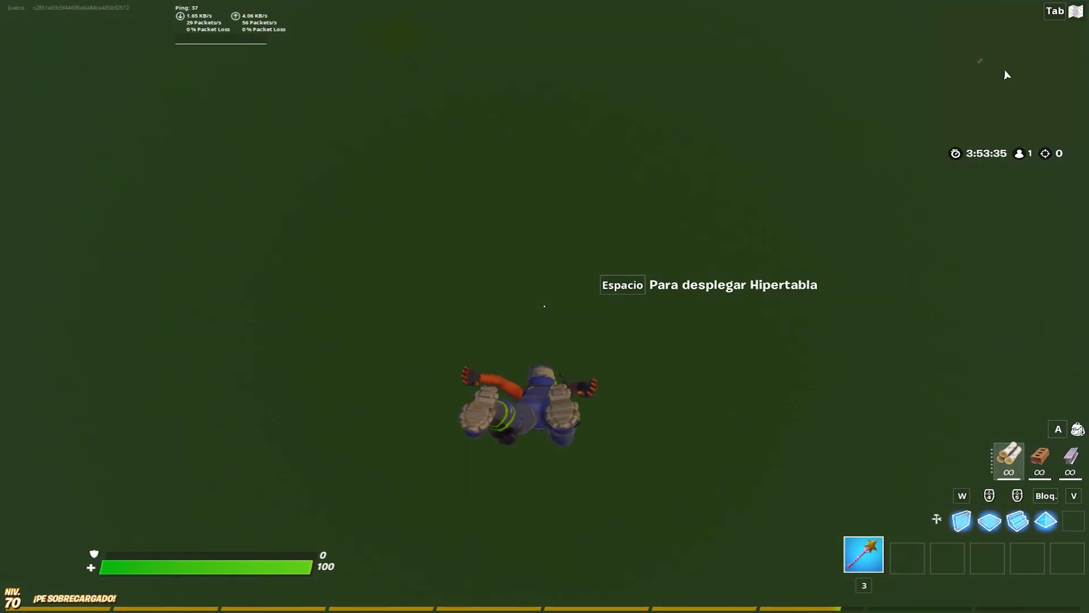
{"action": "key", "text": "space"}
{"action": "key", "text": "w"}
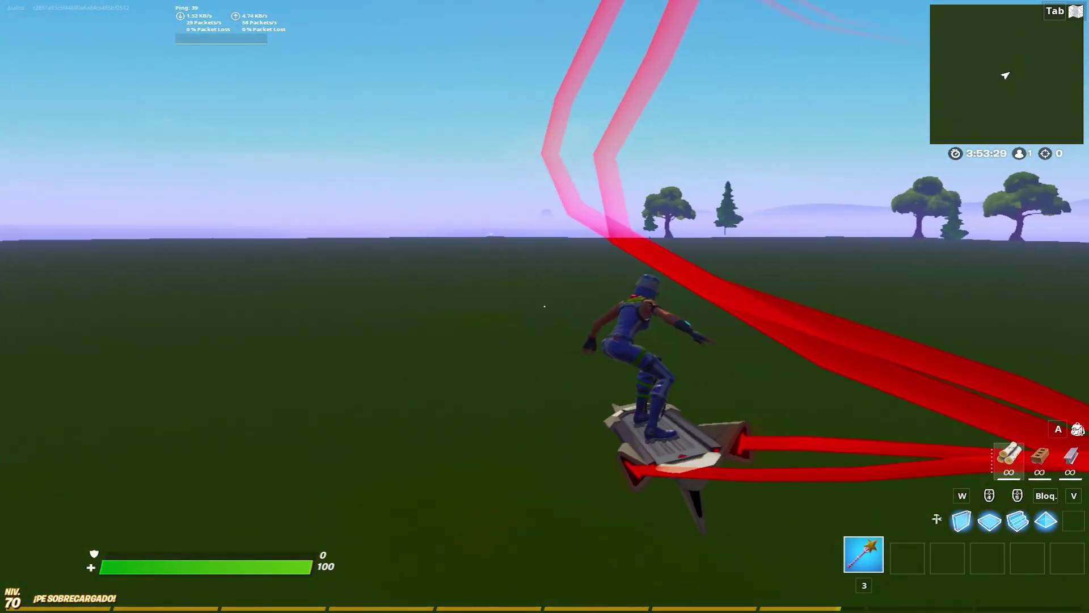
Step: Open the Fortnite video settings, set Mostrar FPS to Sí in the advanced graphics, and apply the change
{"action": "key", "text": "Escape"}
{"action": "left_click", "coordinate": [993, 80]}
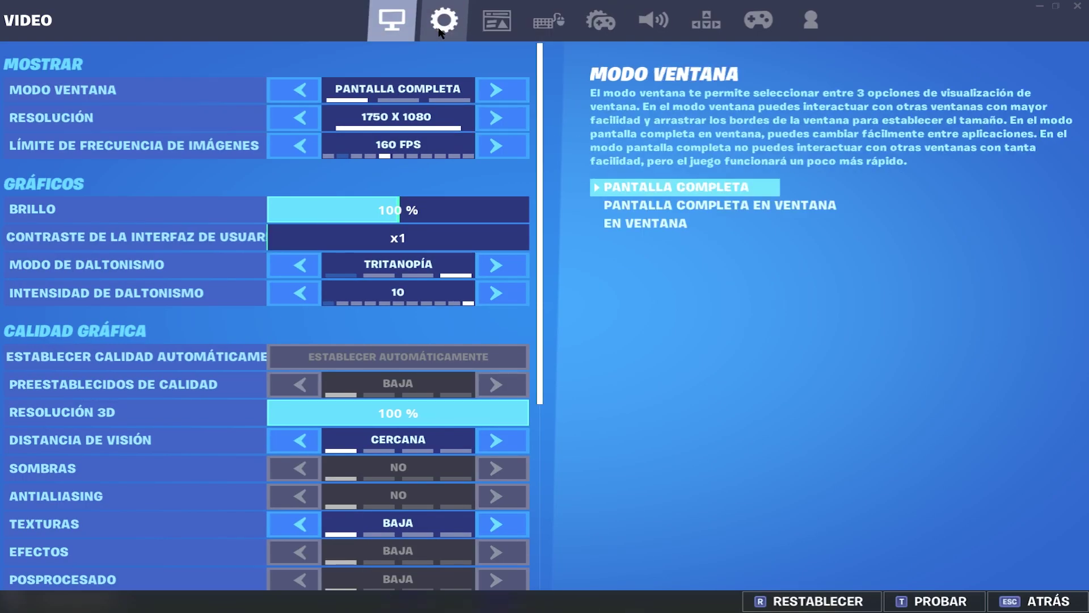
{"action": "scroll", "coordinate": [244, 397], "scroll_direction": "down", "scroll_amount": 5}
{"action": "left_click", "coordinate": [497, 451]}
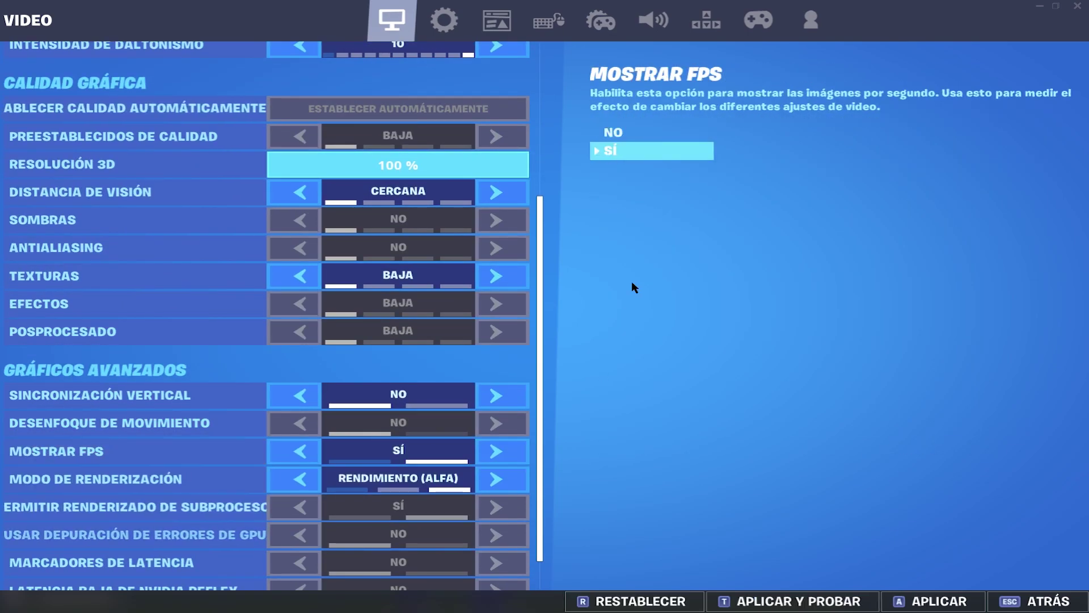
{"action": "left_click", "coordinate": [931, 601]}
Step: Raise the frame rate limit by six levels in the video display settings
{"action": "scroll", "coordinate": [431, 209], "scroll_direction": "up", "scroll_amount": 5}
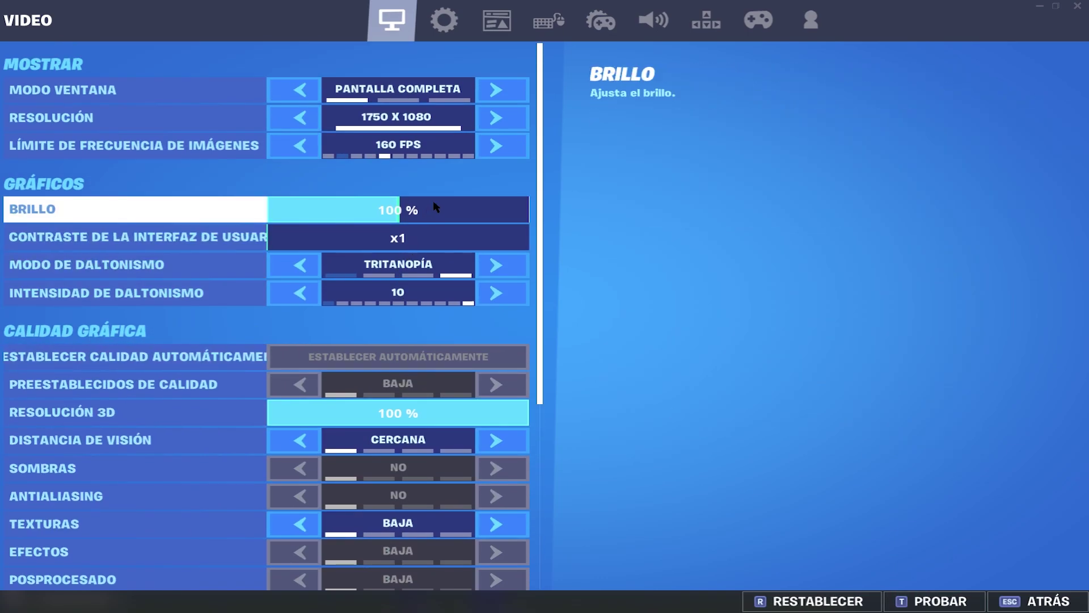
{"action": "left_click", "coordinate": [502, 143]}
{"action": "left_click", "coordinate": [502, 143]}
{"action": "left_click", "coordinate": [503, 143]}
{"action": "left_click", "coordinate": [502, 143]}
{"action": "left_click", "coordinate": [503, 143]}
{"action": "left_click", "coordinate": [502, 143]}
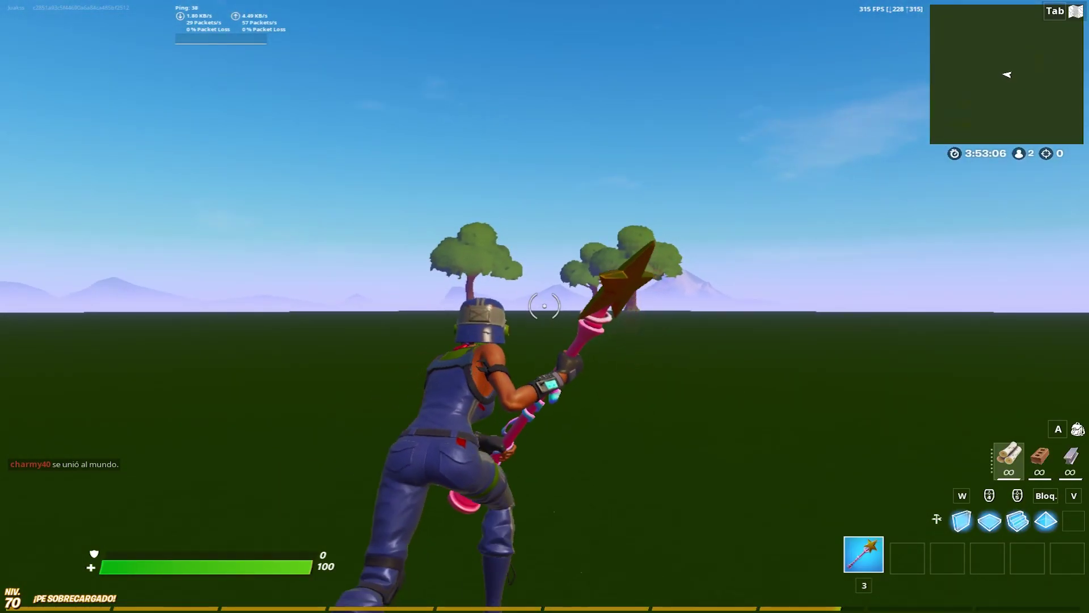
Step: Test the stretched resolution in the game by swinging the pickaxe and building and editing wooden walls, floors and ramps
{"action": "left_click", "coordinate": [544, 306]}
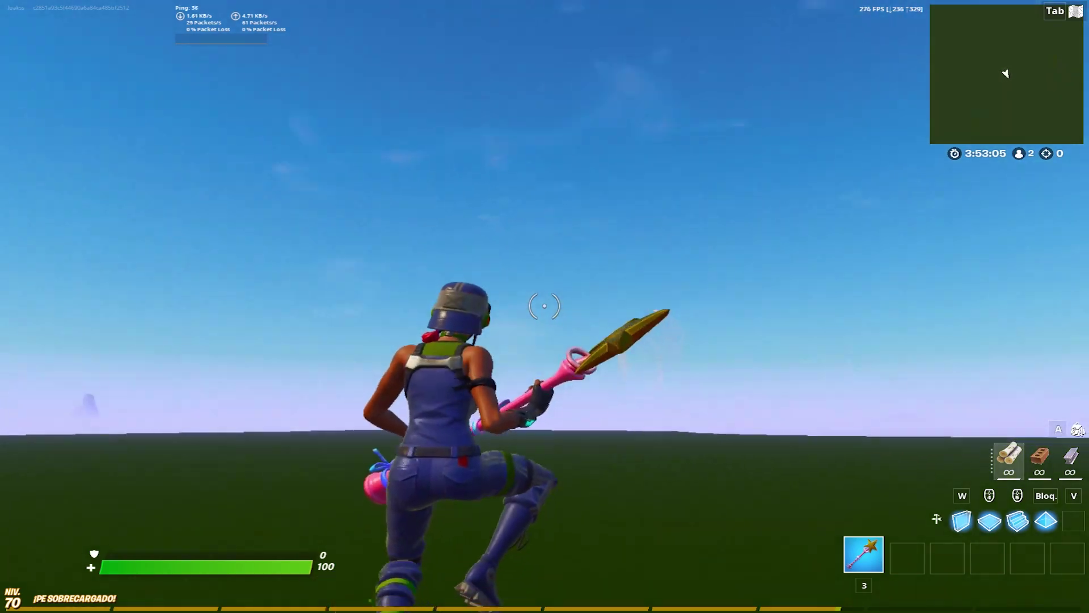
{"action": "left_click", "coordinate": [545, 306]}
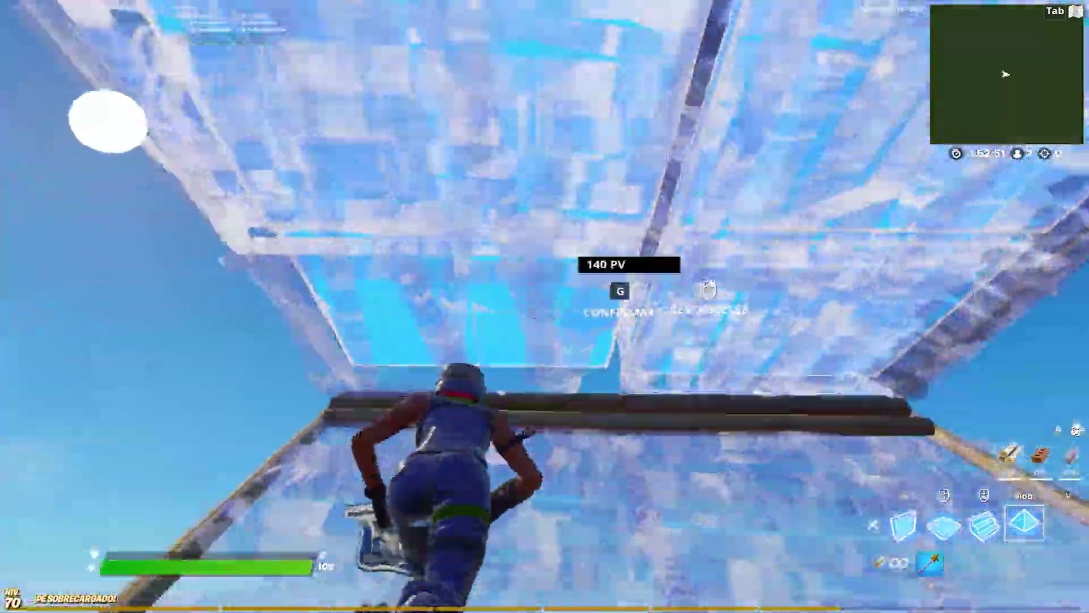
{"action": "key", "text": "F3"}
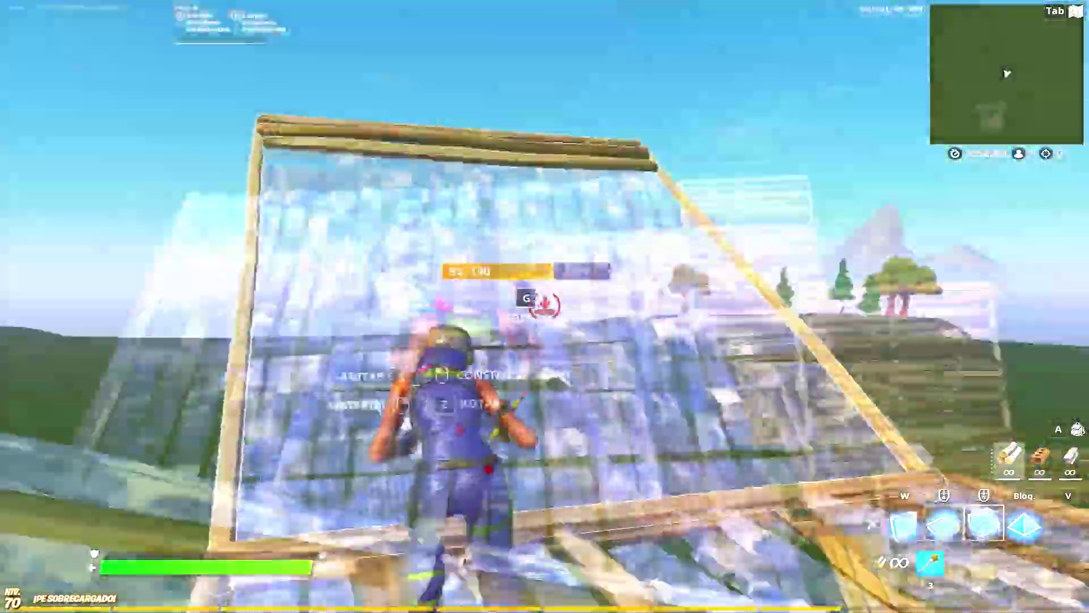
{"action": "key", "text": "F1"}
{"action": "key", "text": "g"}
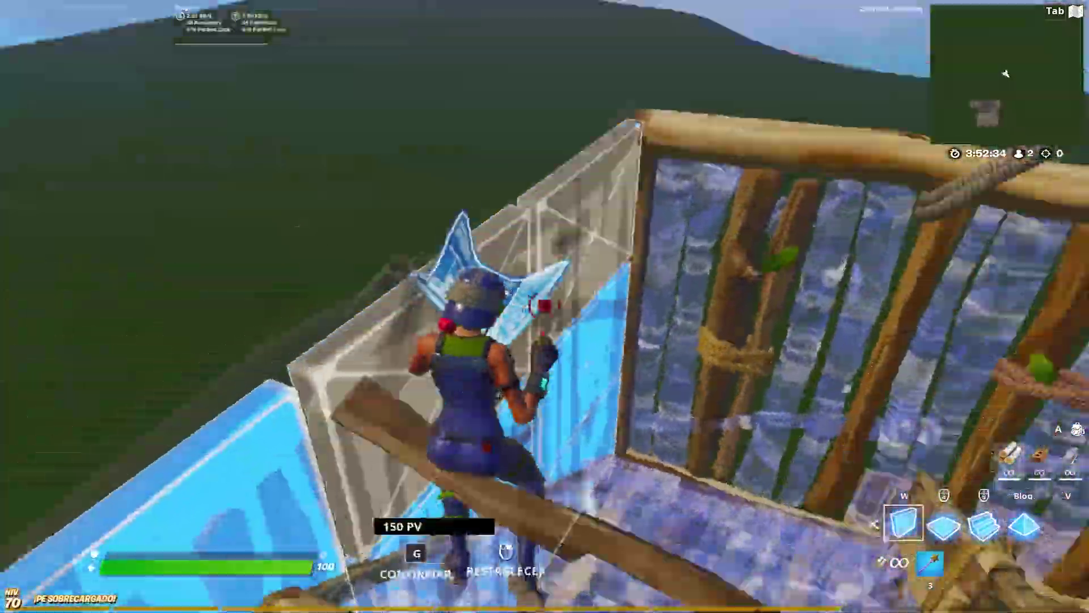
{"action": "key", "text": "F3"}
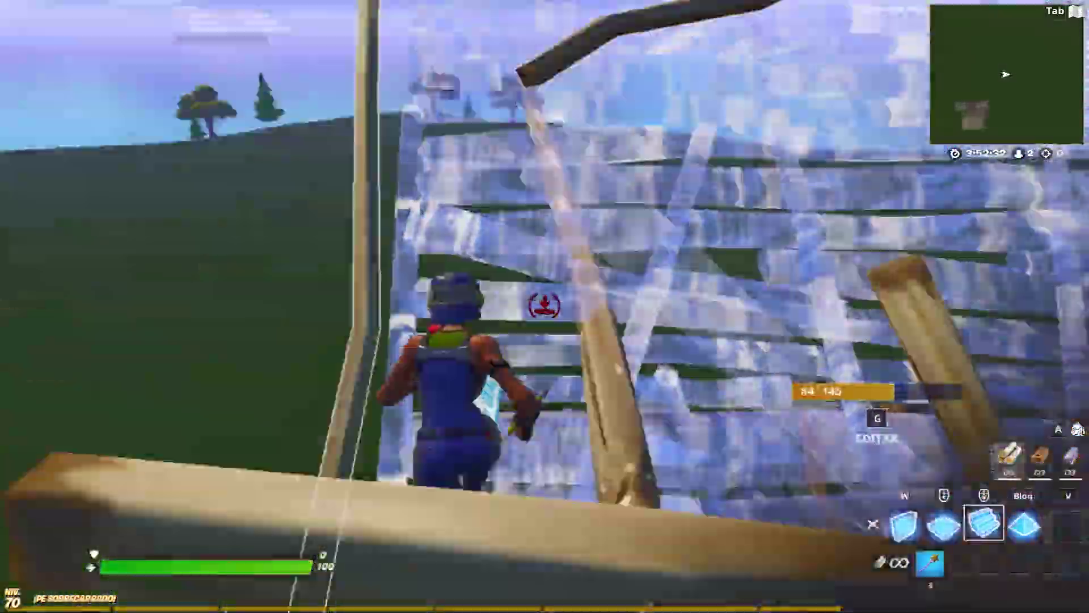
{"action": "key", "text": "F2"}
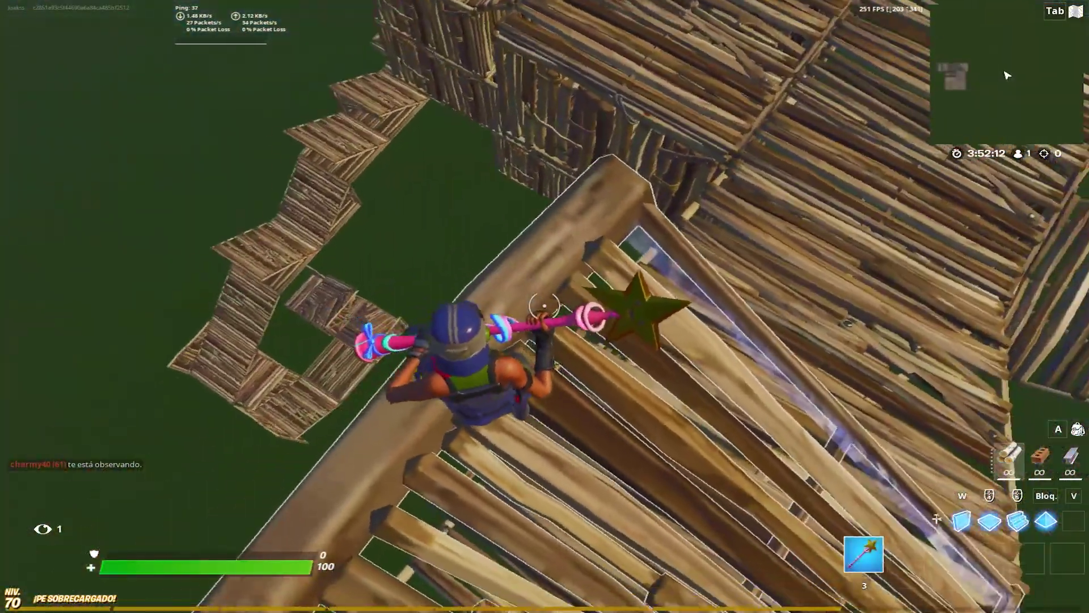
{"action": "key", "text": "w"}
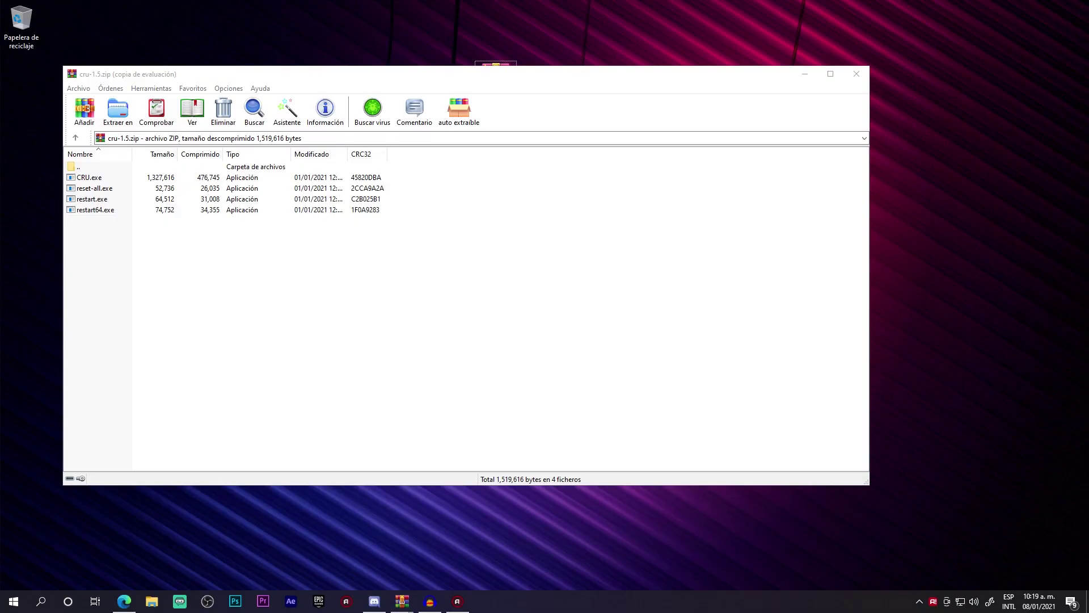
Step: Run reset-all.exe from the cru-1.5.zip archive, allow it to make changes, and confirm resetting all displays and deleting inactive entries
{"action": "double_click", "coordinate": [110, 193]}
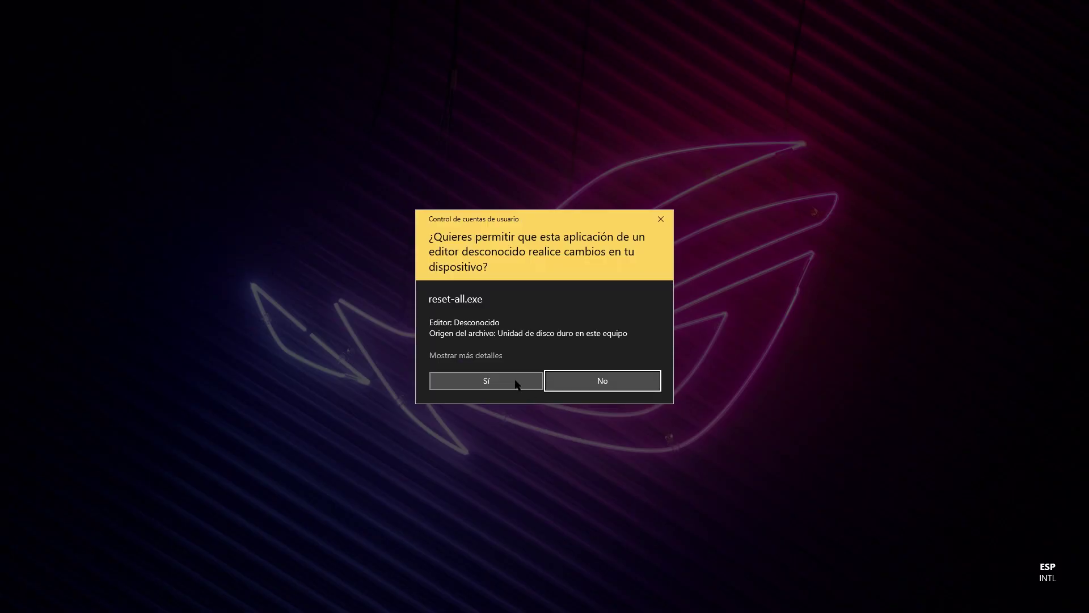
{"action": "left_click", "coordinate": [516, 387]}
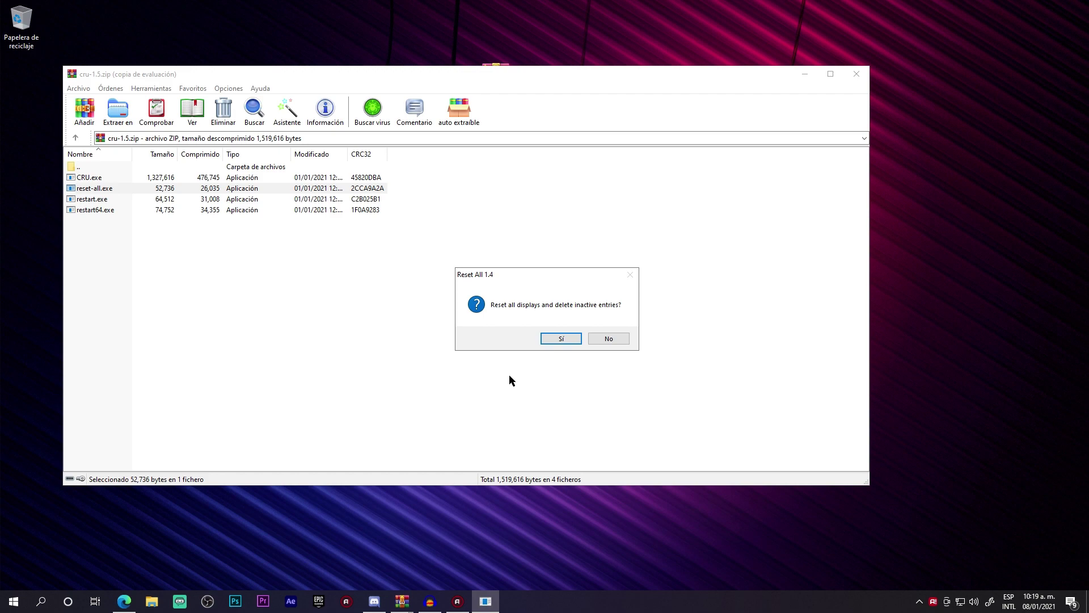
{"action": "key", "text": "Return"}
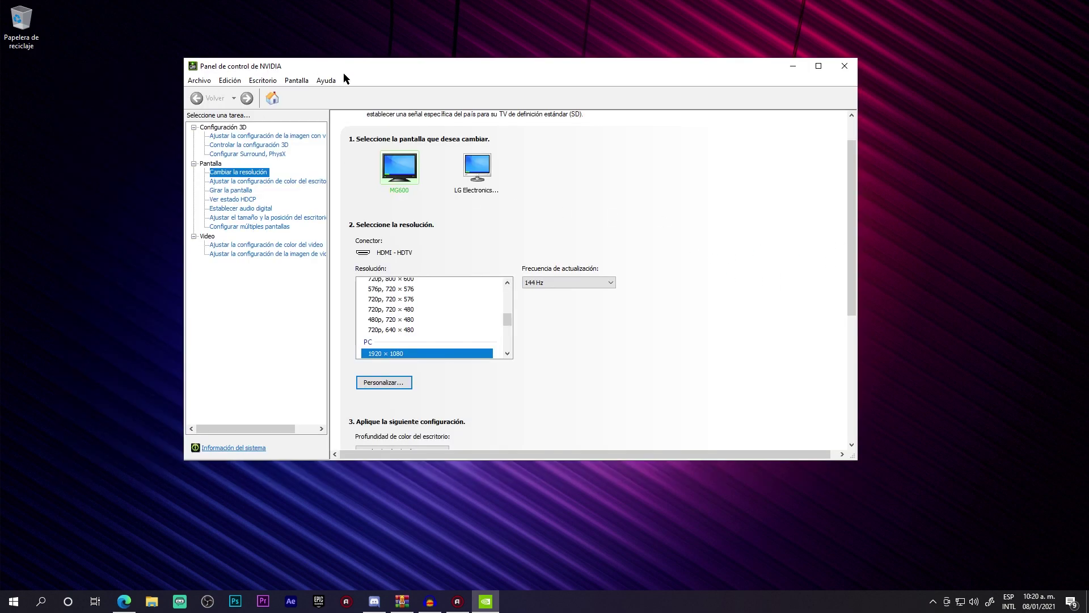
Step: In NVIDIA Control Panel, delete the custom 1750 x 1080 resolution at 144 Hz (32 bits) and accept the customization dialog
{"action": "scroll", "coordinate": [426, 334], "scroll_direction": "down", "scroll_amount": 4}
{"action": "scroll", "coordinate": [419, 378], "scroll_direction": "down", "scroll_amount": 1}
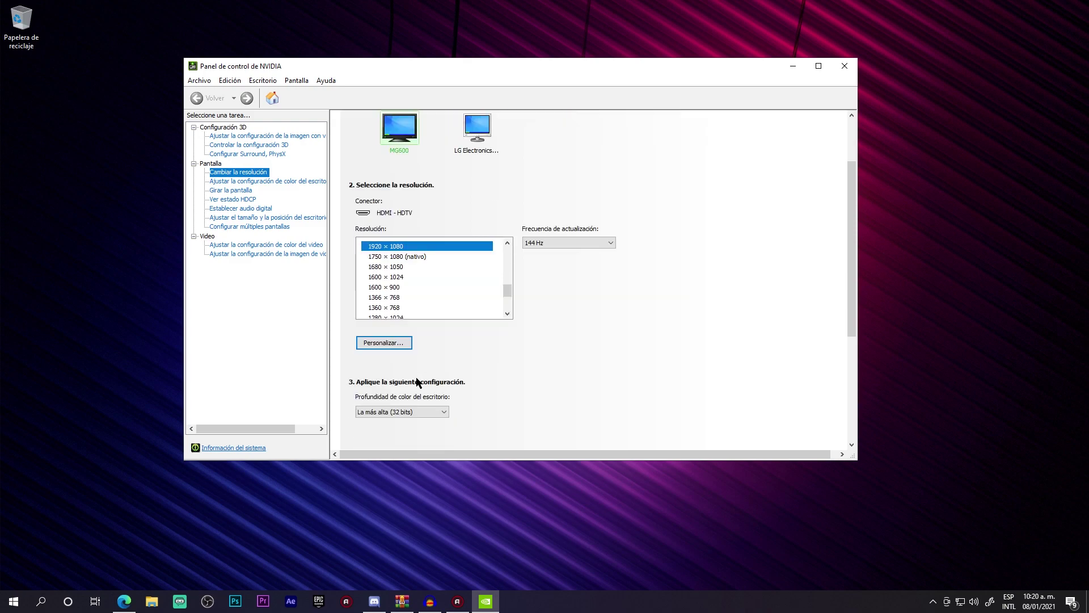
{"action": "left_click", "coordinate": [391, 345]}
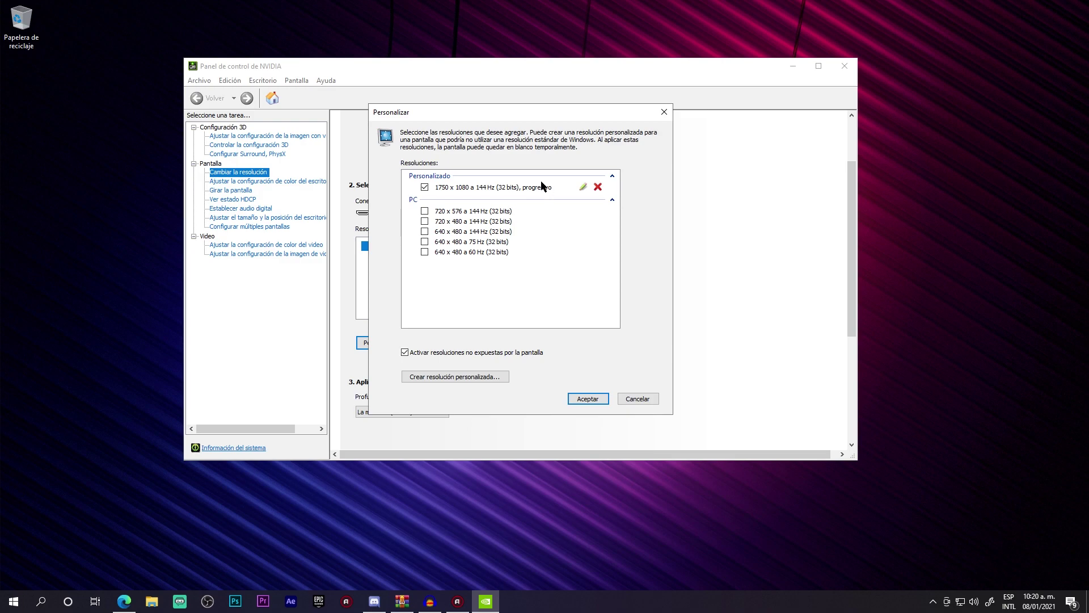
{"action": "left_click", "coordinate": [598, 187]}
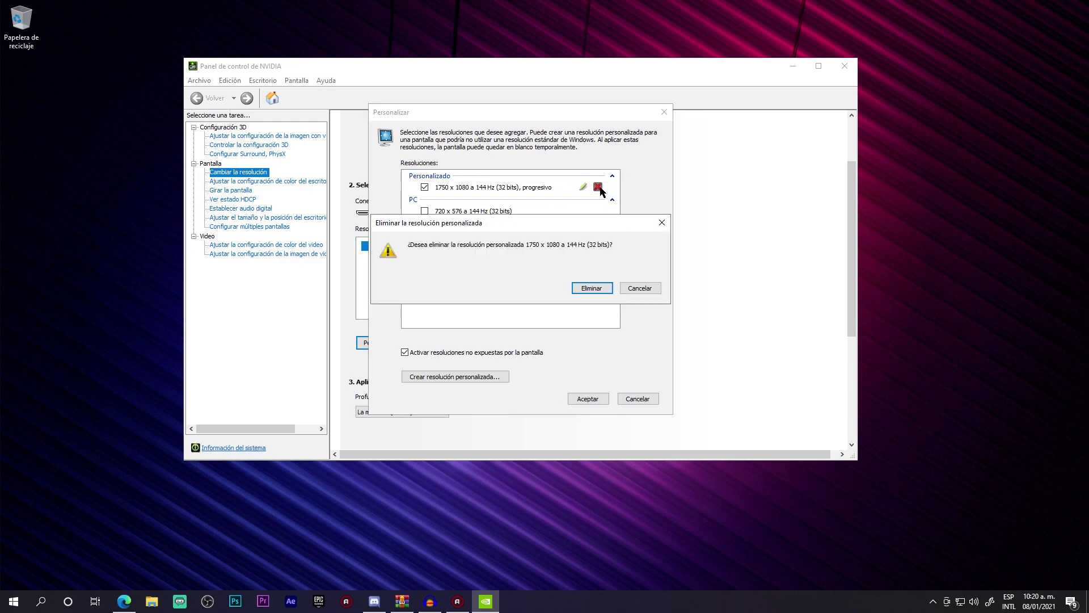
{"action": "left_click", "coordinate": [607, 292]}
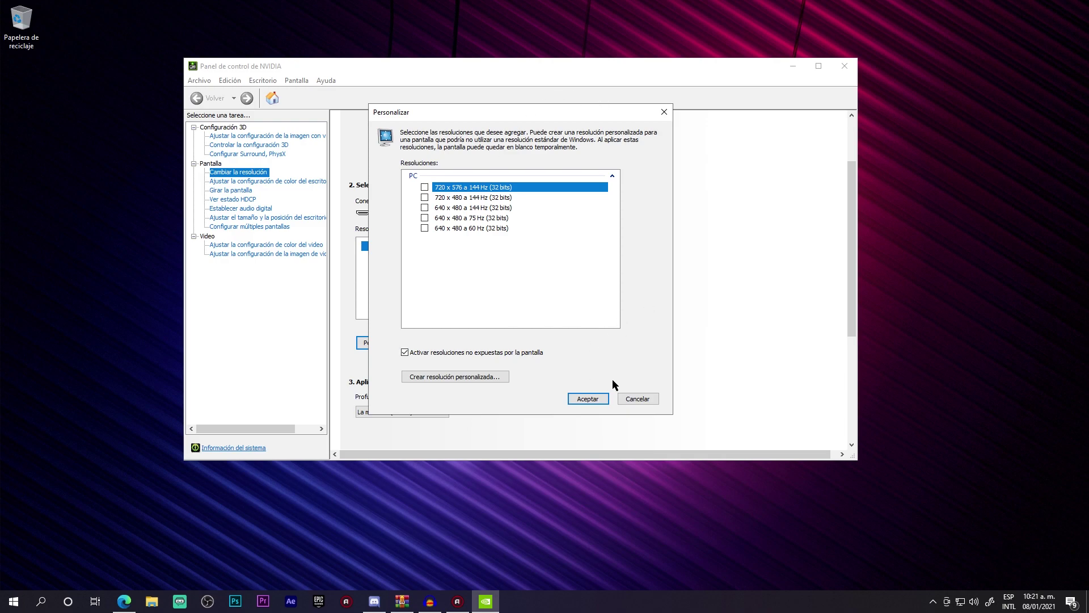
{"action": "left_click", "coordinate": [588, 398]}
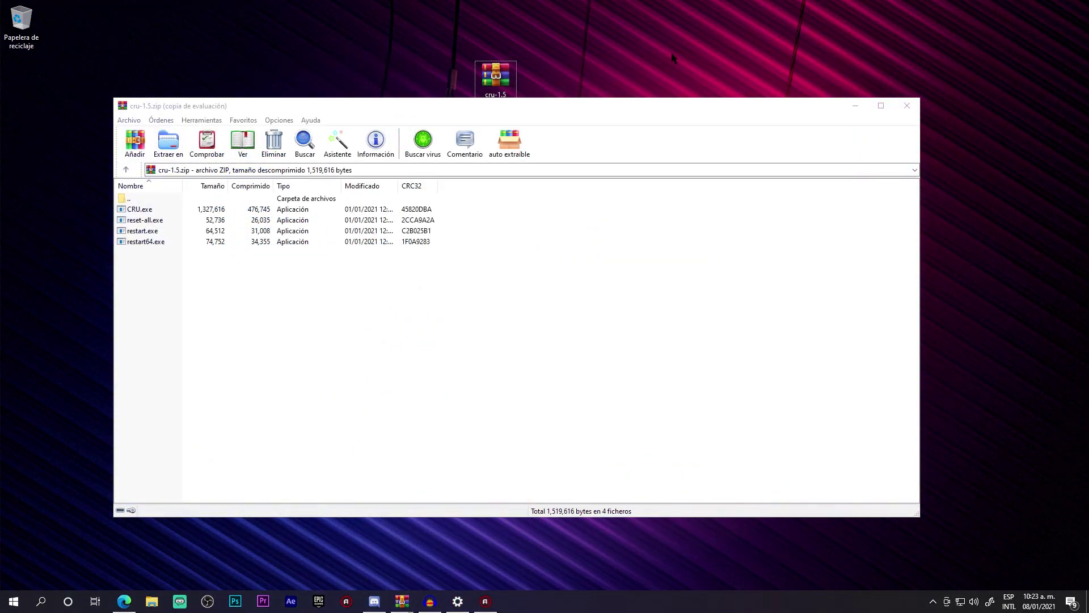
Step: Close the cru-1.5.zip archive window and open the advanced display configuration in the Windows display settings
{"action": "left_click", "coordinate": [907, 111]}
{"action": "left_click", "coordinate": [907, 111]}
{"action": "right_click", "coordinate": [673, 264]}
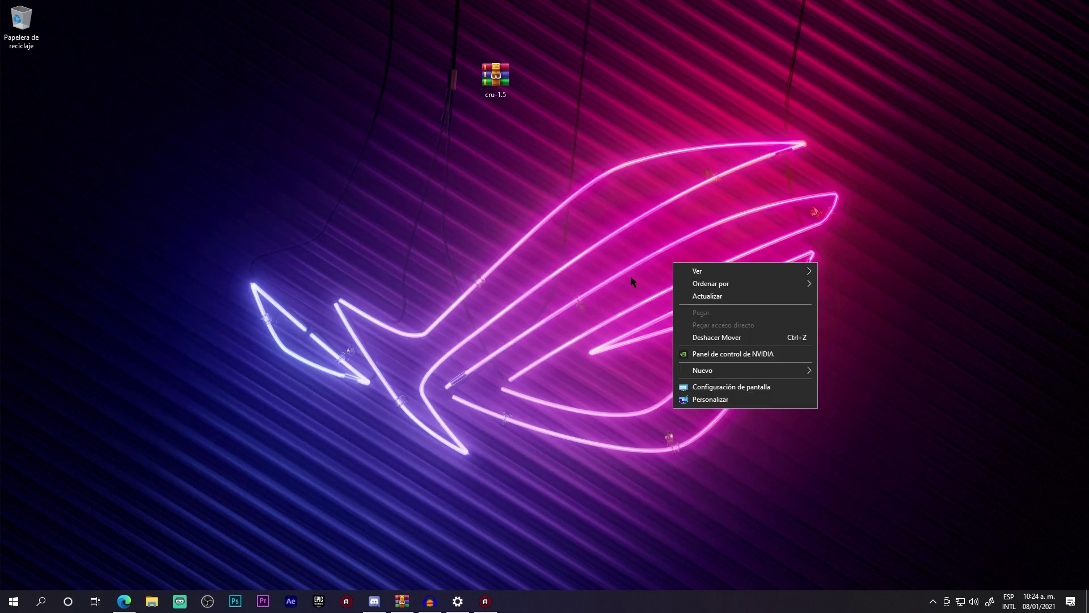
{"action": "left_click", "coordinate": [732, 387]}
{"action": "scroll", "coordinate": [412, 326], "scroll_direction": "down", "scroll_amount": 5}
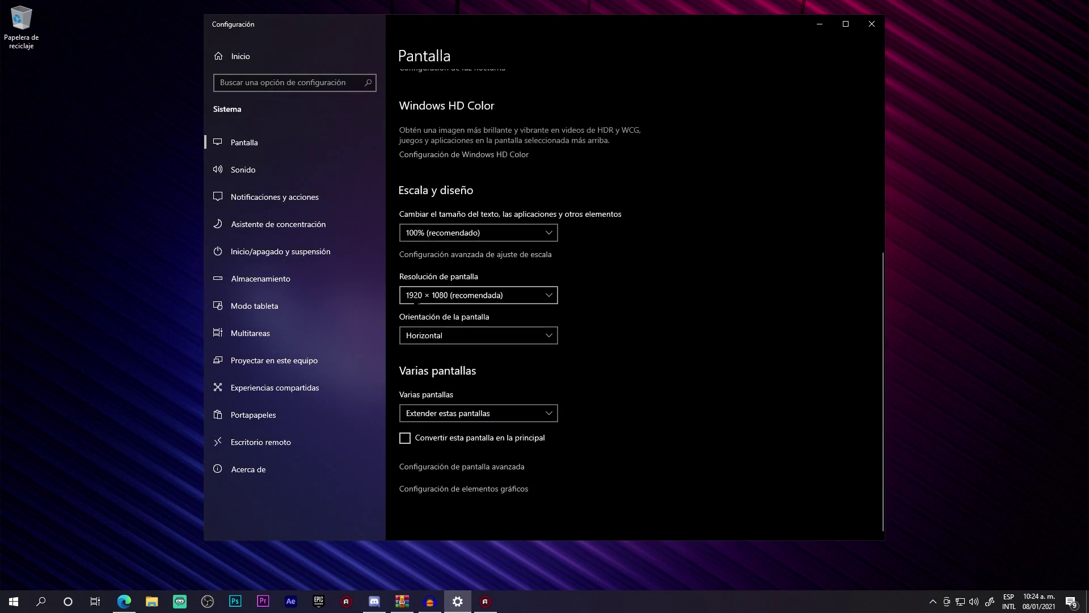
{"action": "left_click", "coordinate": [448, 466]}
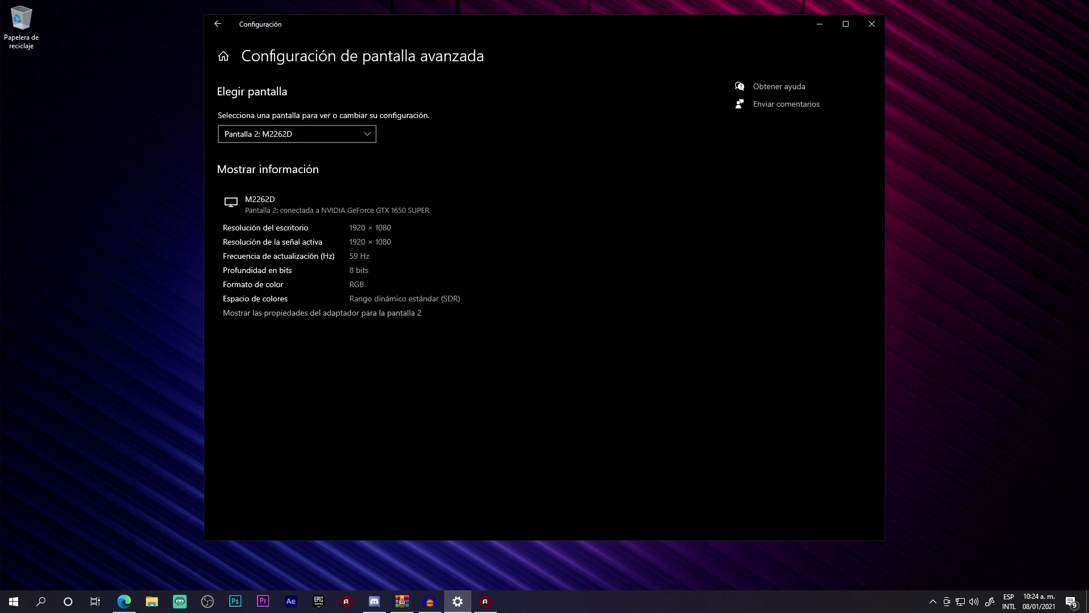
Step: Select Pantalla 1: MG600 and open its display adapter properties
{"action": "left_click", "coordinate": [274, 133]}
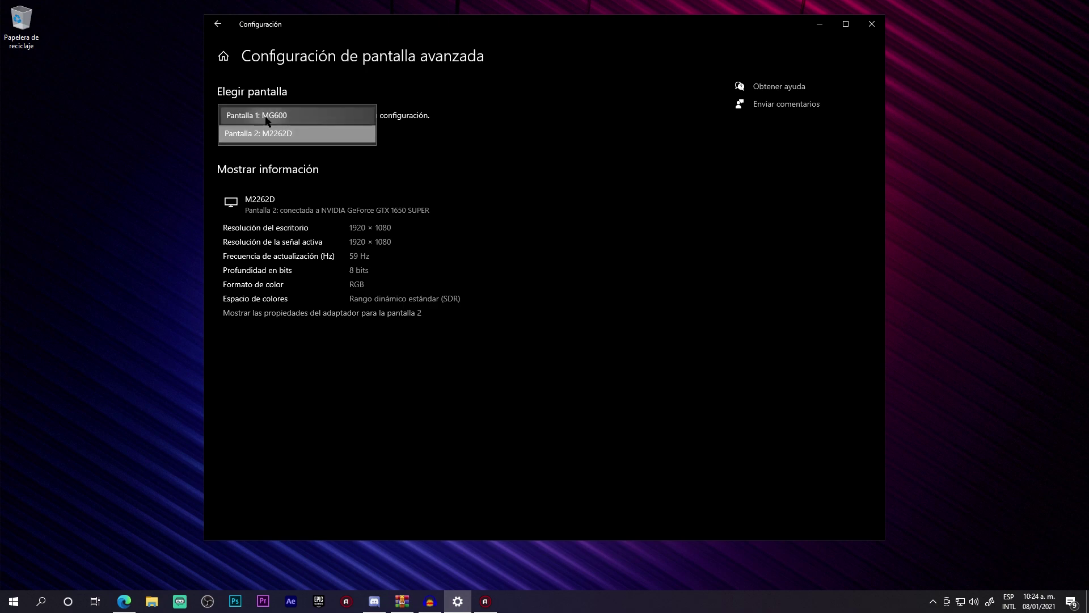
{"action": "left_click", "coordinate": [283, 115]}
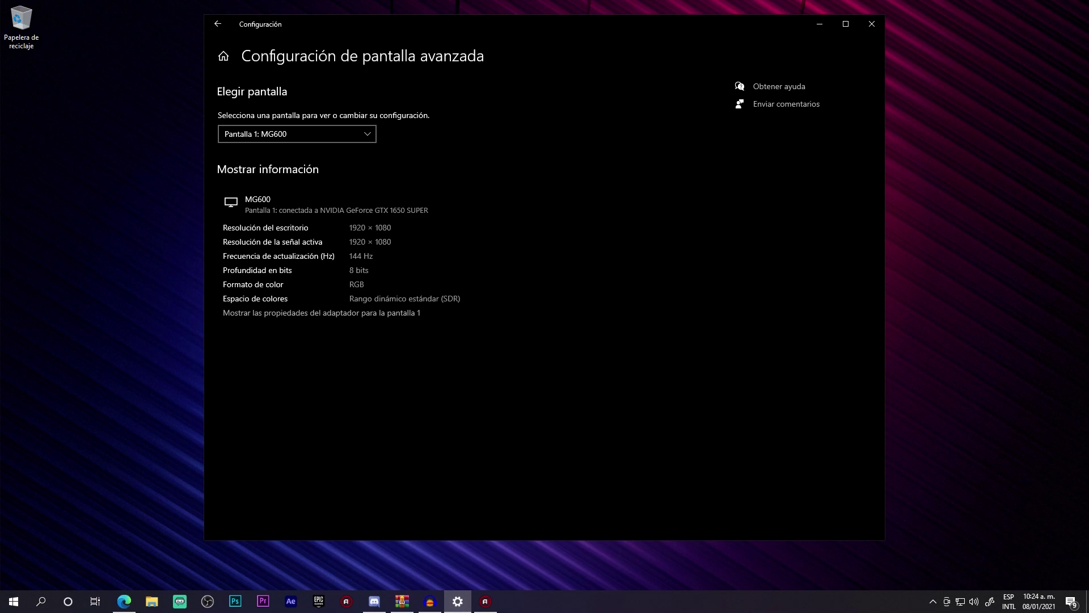
{"action": "left_click", "coordinate": [333, 313]}
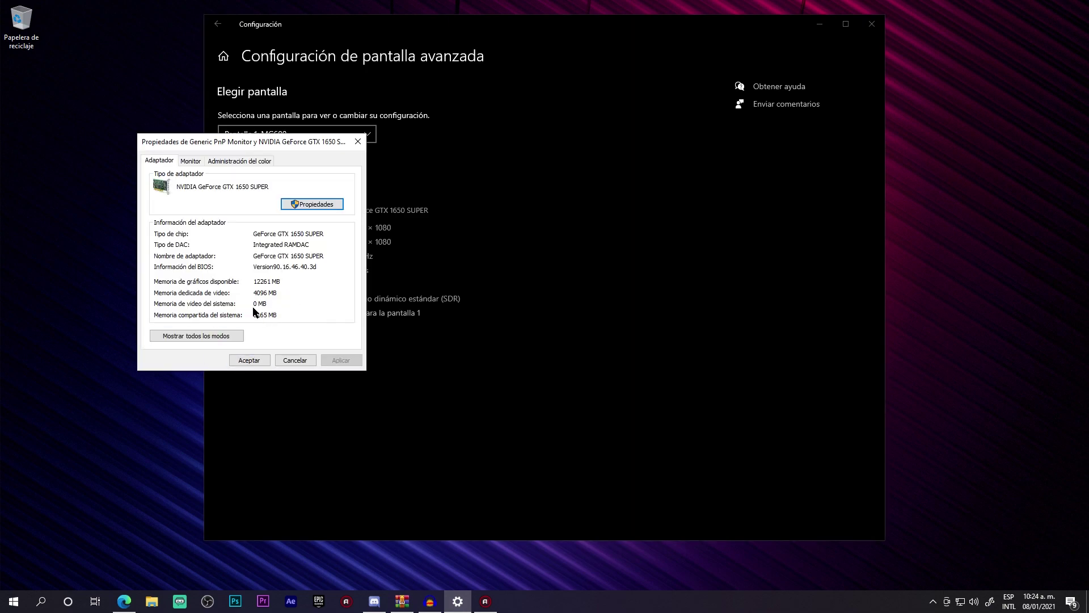
Step: List all adapter modes, accept 1920 x 1080 true color (32 bits) at 144 Hz, and close the properties and settings windows
{"action": "left_click", "coordinate": [214, 336]}
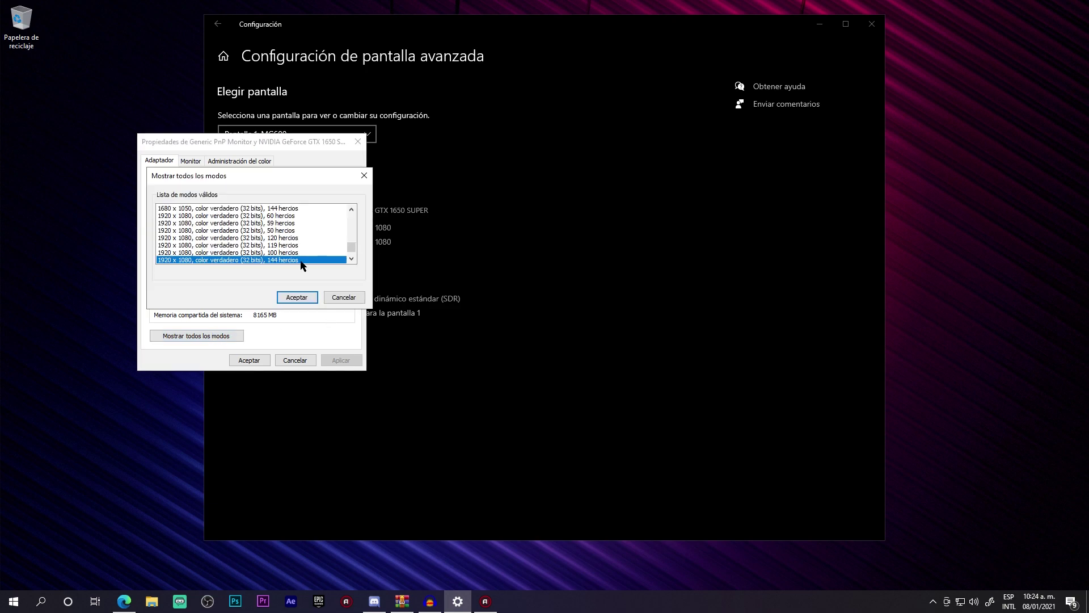
{"action": "scroll", "coordinate": [226, 216], "scroll_direction": "down", "scroll_amount": 2}
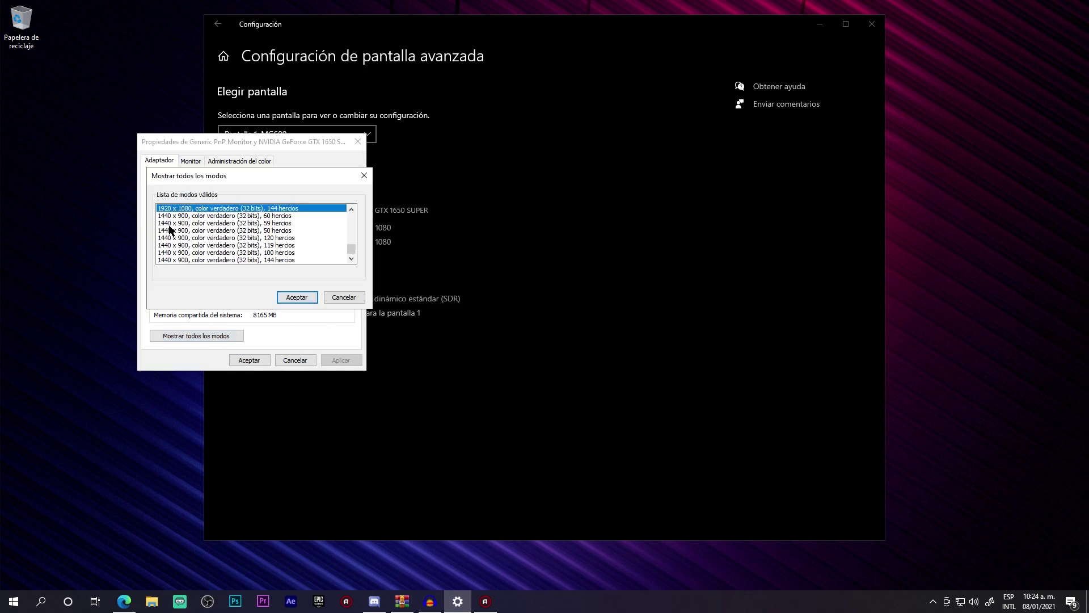
{"action": "scroll", "coordinate": [352, 254], "scroll_direction": "up", "scroll_amount": 2}
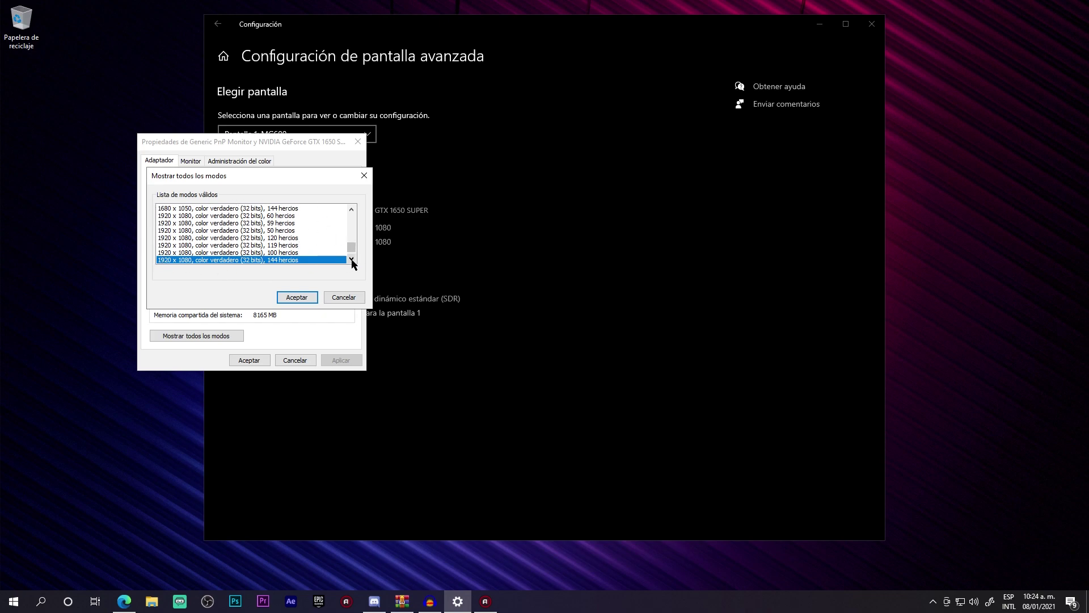
{"action": "left_click", "coordinate": [297, 297]}
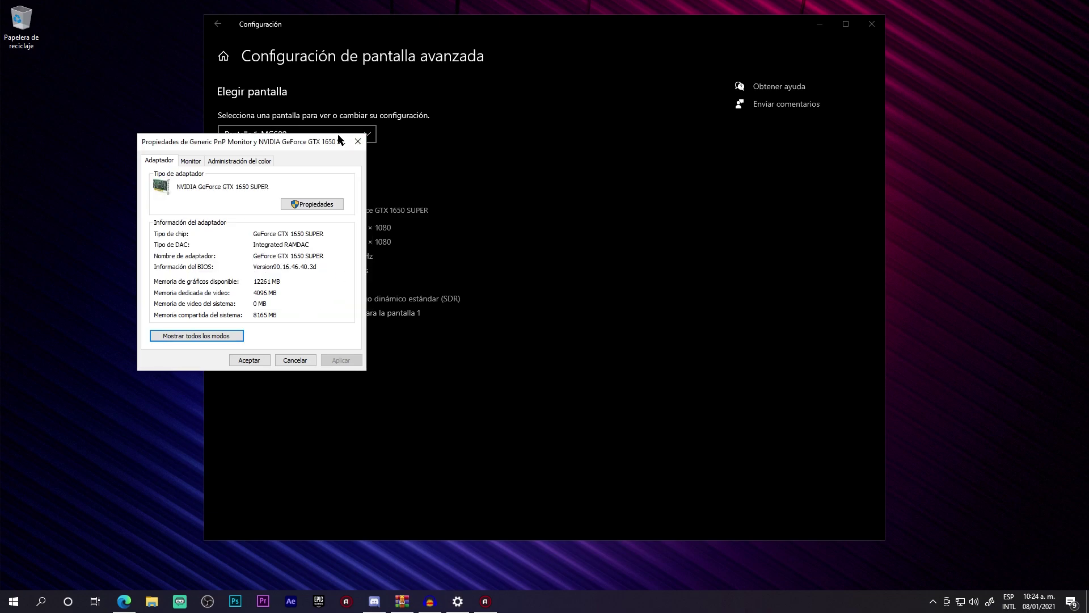
{"action": "left_click", "coordinate": [358, 141]}
{"action": "left_click", "coordinate": [873, 24]}
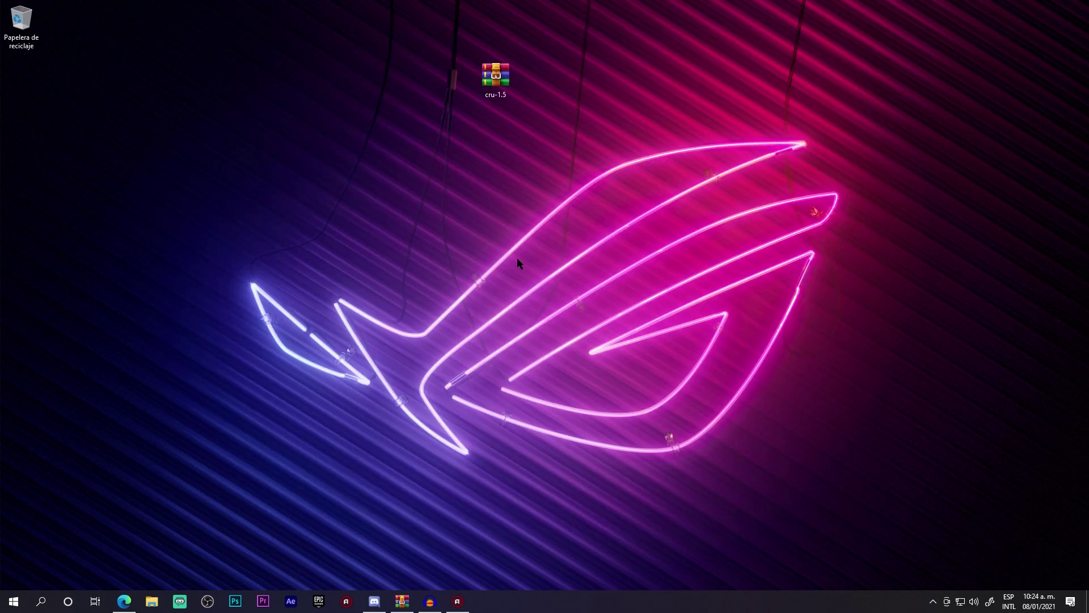